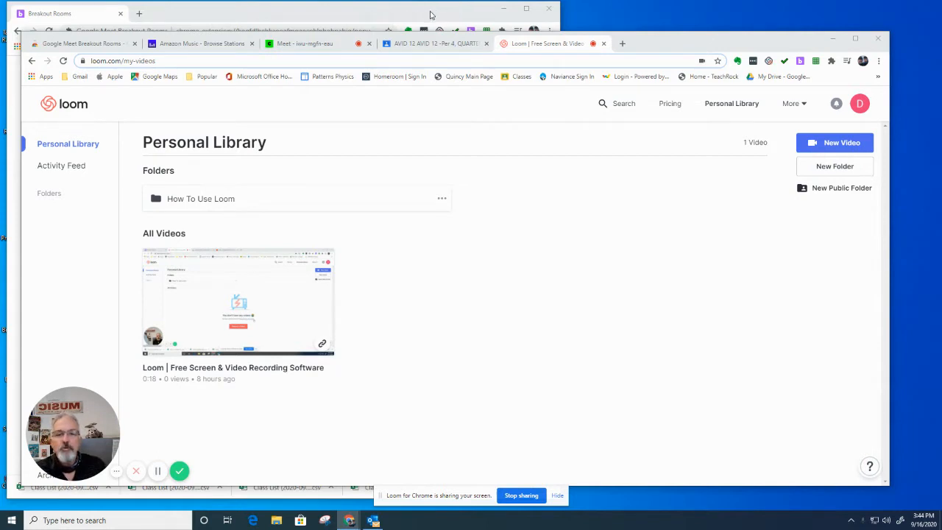
Step: Bring the Breakout Rooms window forward, widen it slightly and move it down and right
{"action": "left_click", "coordinate": [430, 15]}
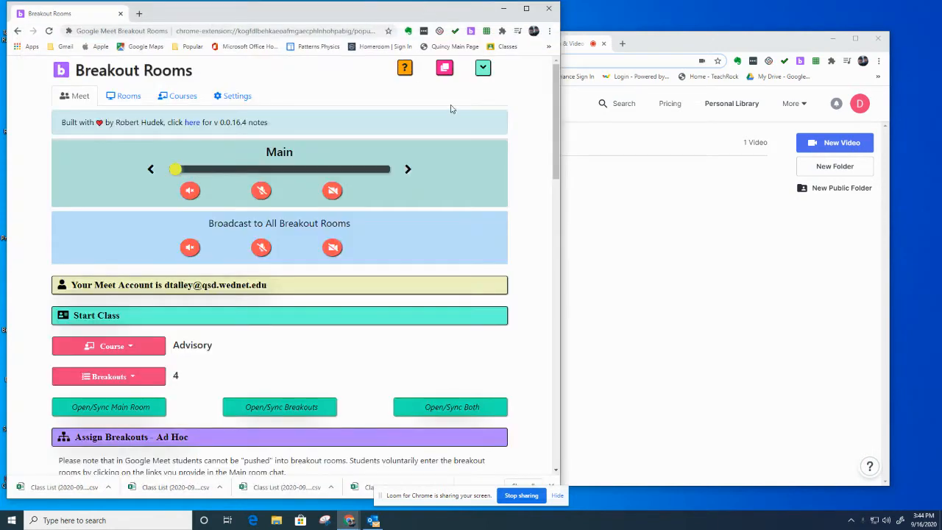
{"action": "left_click_drag", "start_coordinate": [560, 40], "coordinate": [581, 40]}
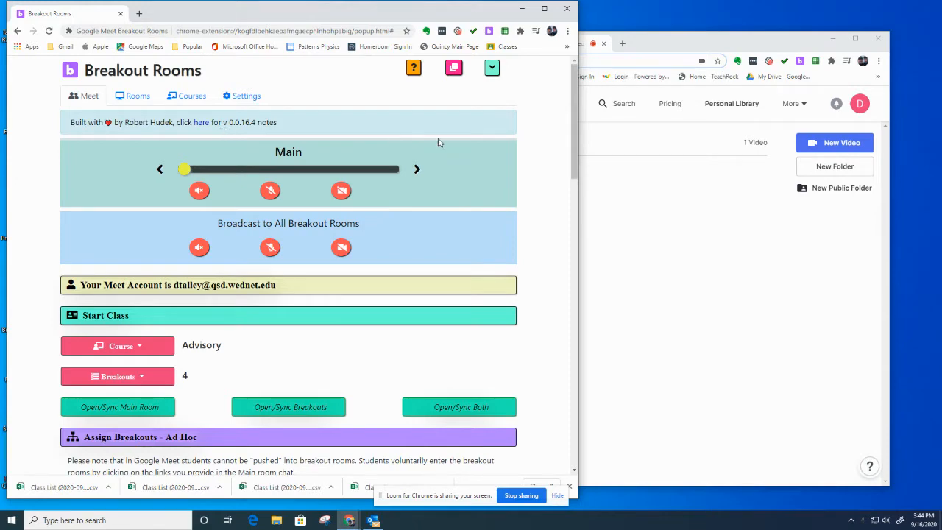
{"action": "left_click_drag", "start_coordinate": [465, 9], "coordinate": [504, 28]}
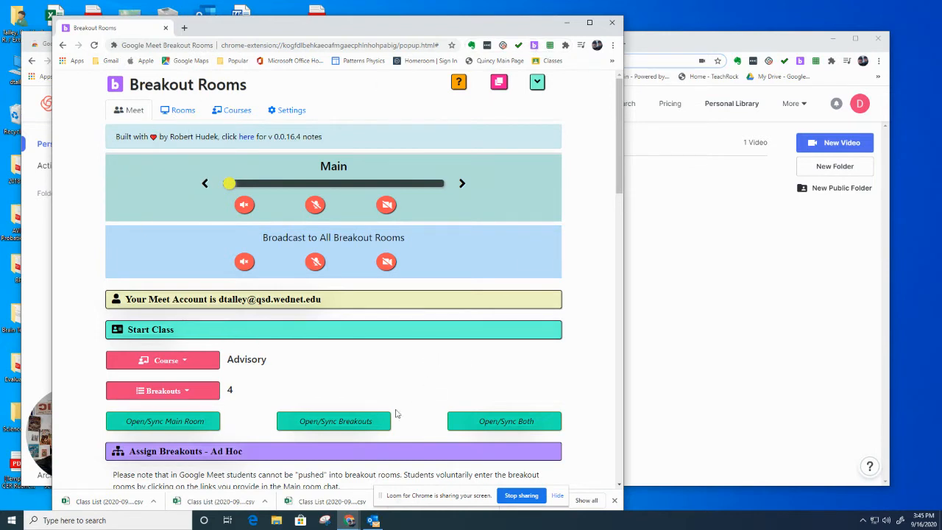
Step: Add and remove an empty course row, save the course list, then view Advisory's room links
{"action": "left_click", "coordinate": [236, 112]}
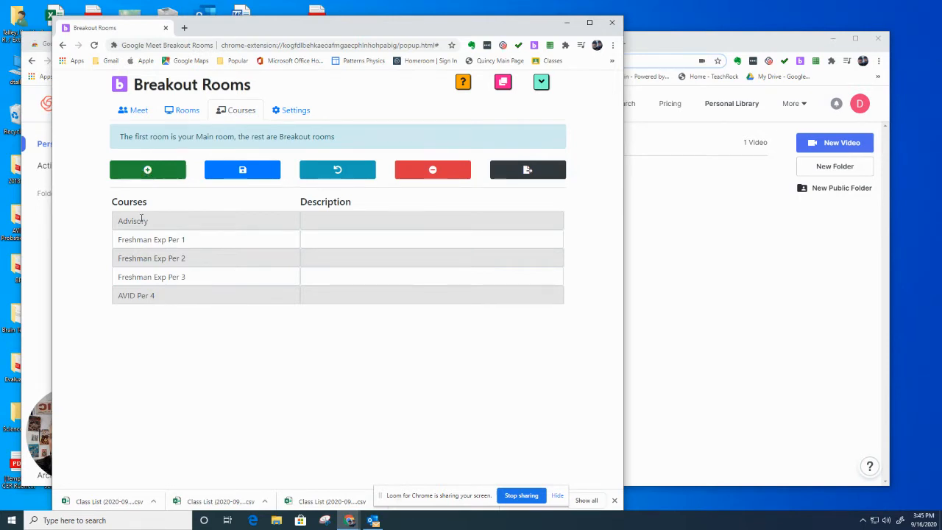
{"action": "left_click", "coordinate": [157, 170]}
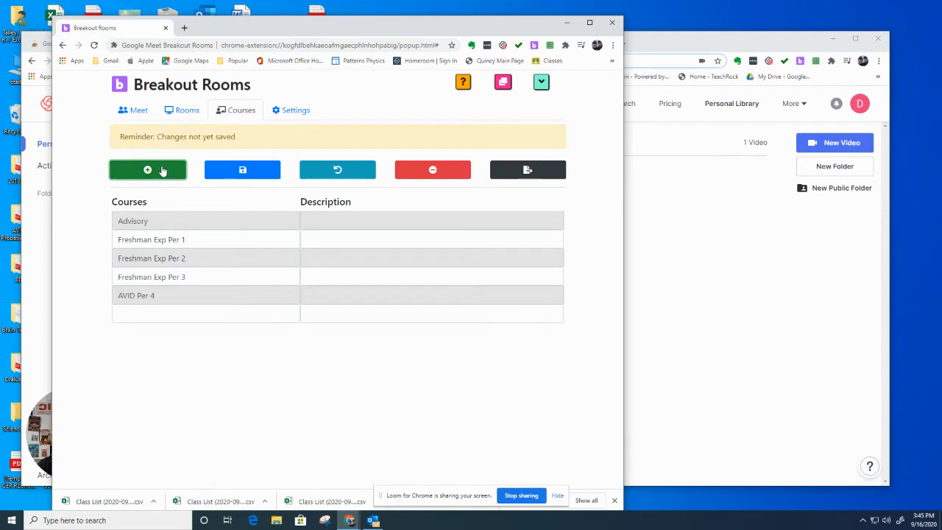
{"action": "left_click", "coordinate": [431, 170]}
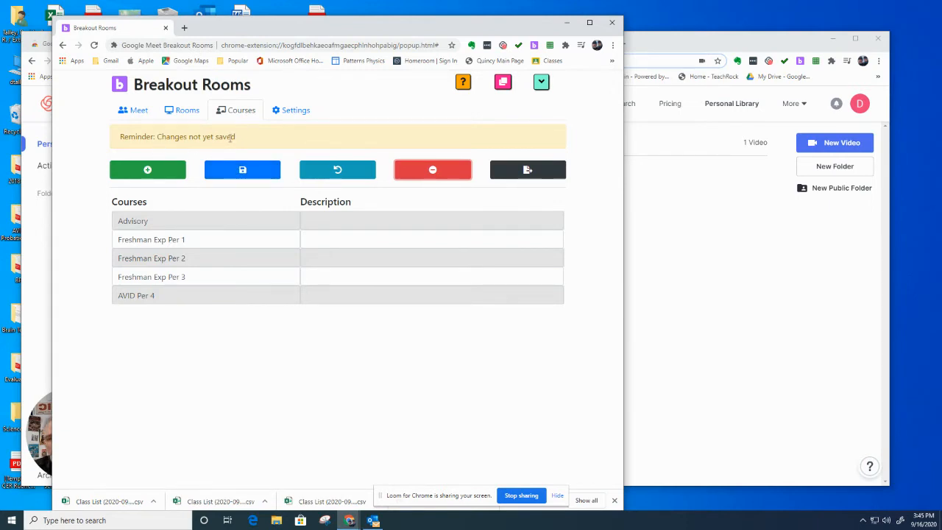
{"action": "left_click", "coordinate": [243, 172]}
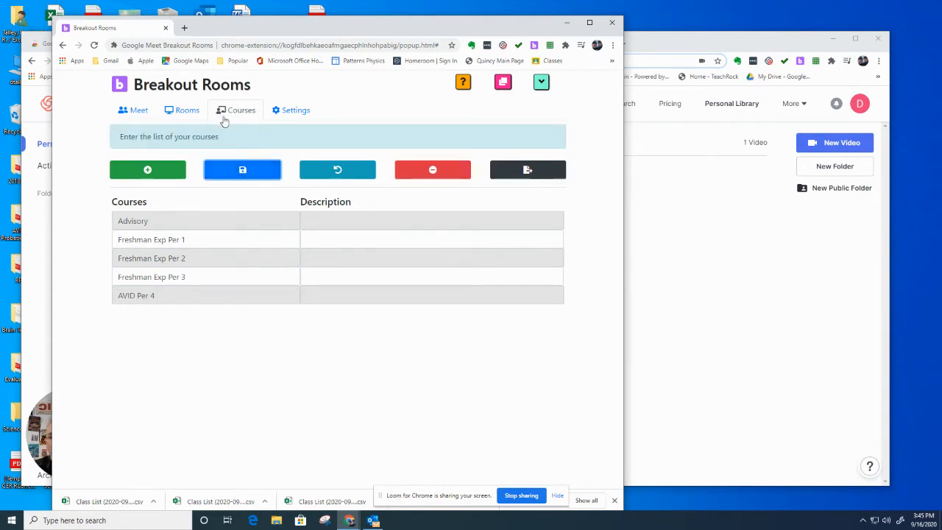
{"action": "left_click", "coordinate": [183, 112]}
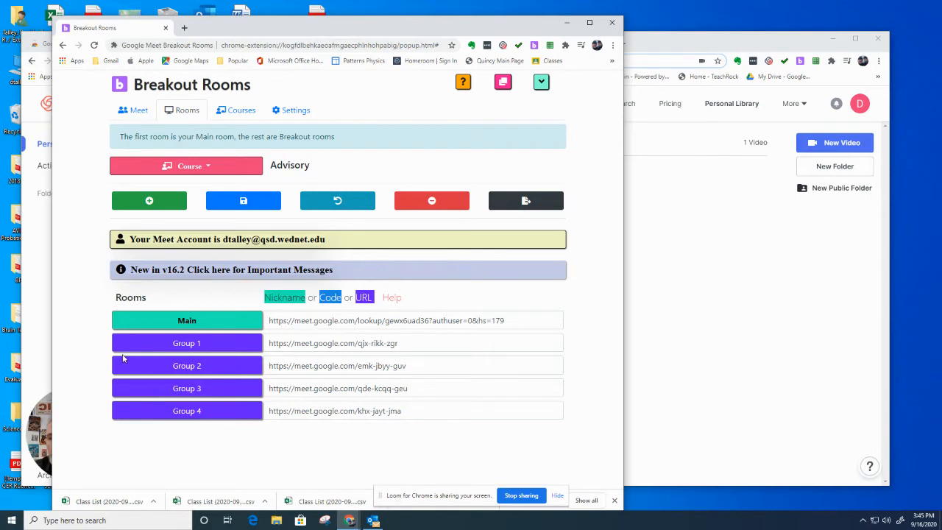
Step: Load the Freshman Exp Per 1 course with its Main and Group 1–4 links, nudging the window right
{"action": "left_click", "coordinate": [209, 168]}
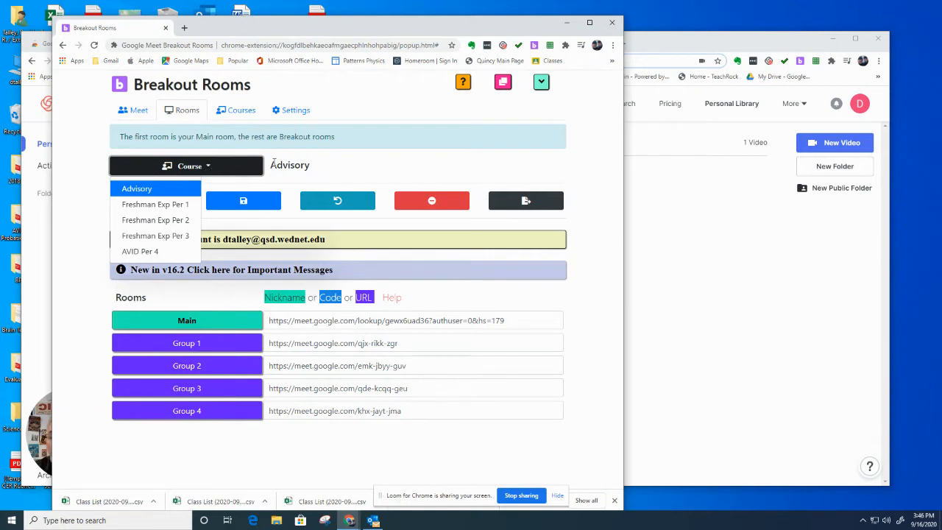
{"action": "left_click", "coordinate": [184, 205]}
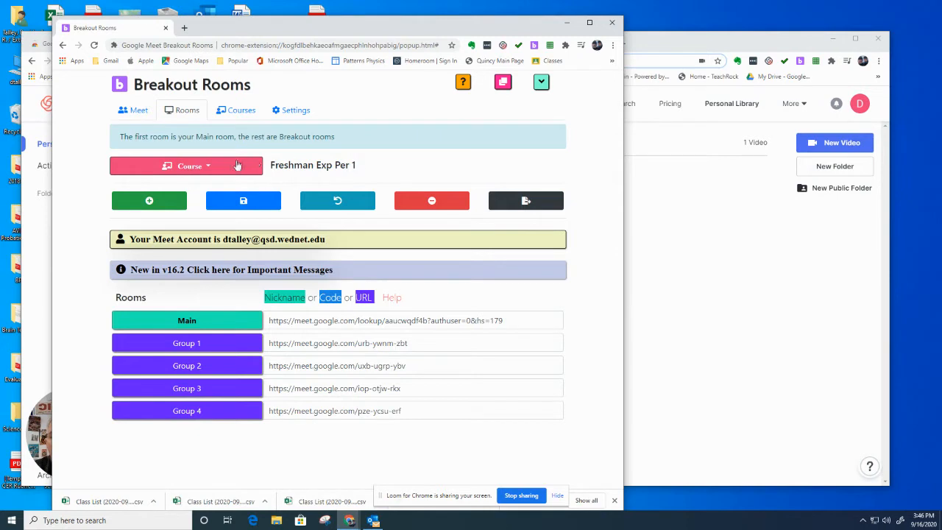
{"action": "left_click", "coordinate": [210, 168]}
{"action": "left_click", "coordinate": [171, 220]}
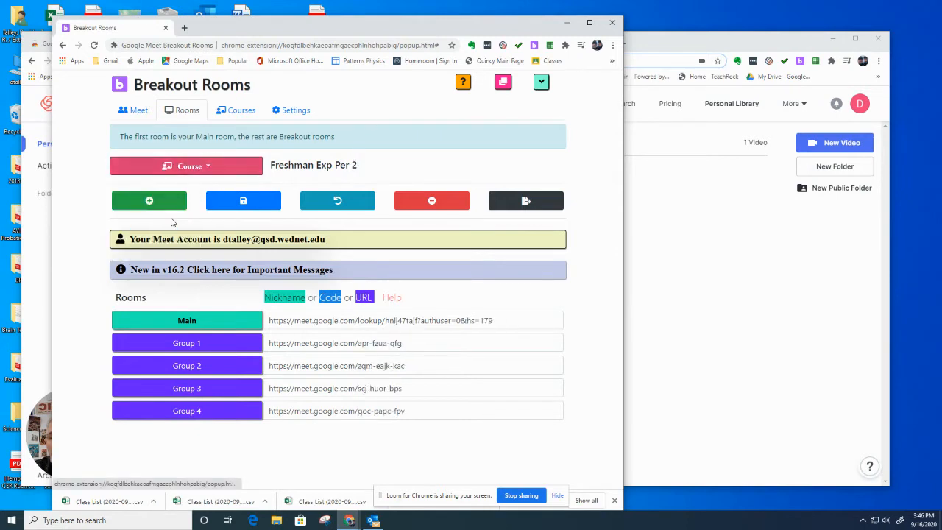
{"action": "left_click", "coordinate": [206, 169]}
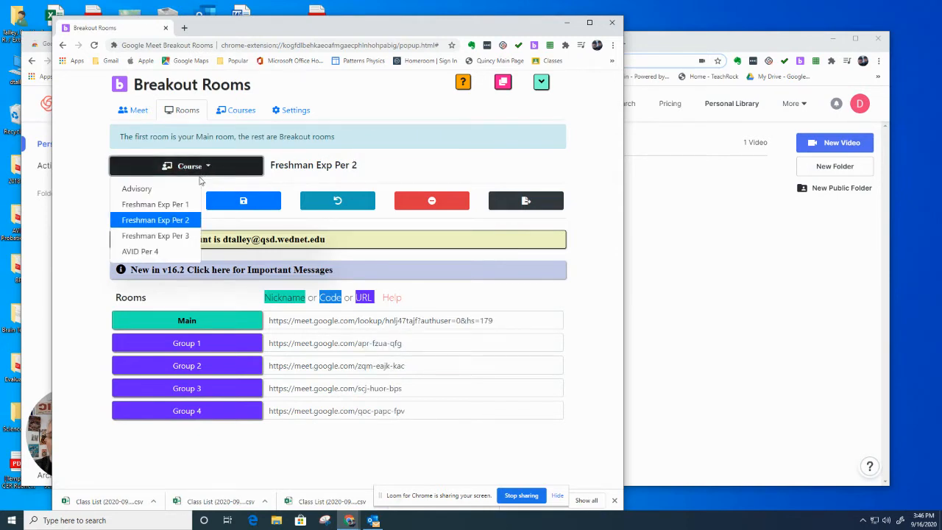
{"action": "left_click", "coordinate": [177, 204]}
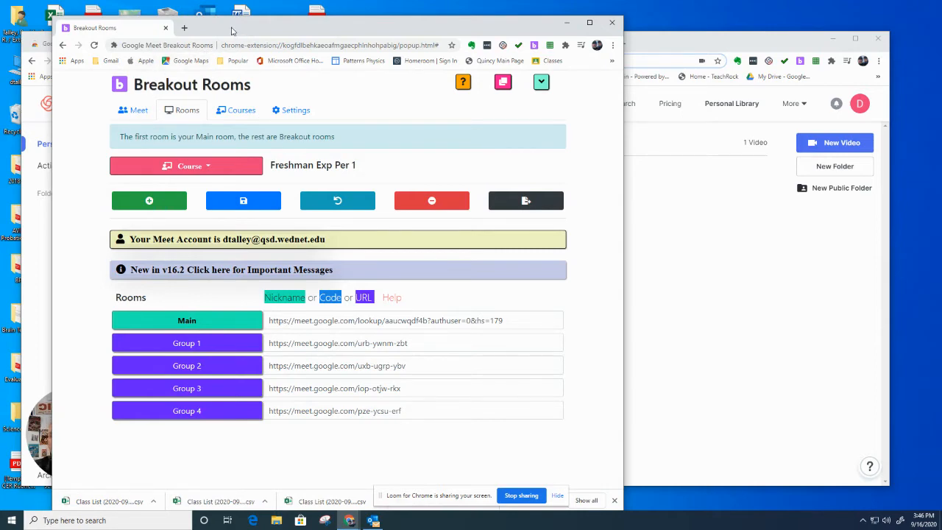
{"action": "mouse_move", "coordinate": [231, 31]}
{"action": "left_mouse_down"}
{"action": "mouse_move", "coordinate": [267, 29]}
{"action": "mouse_move", "coordinate": [249, 25]}
{"action": "left_mouse_up"}
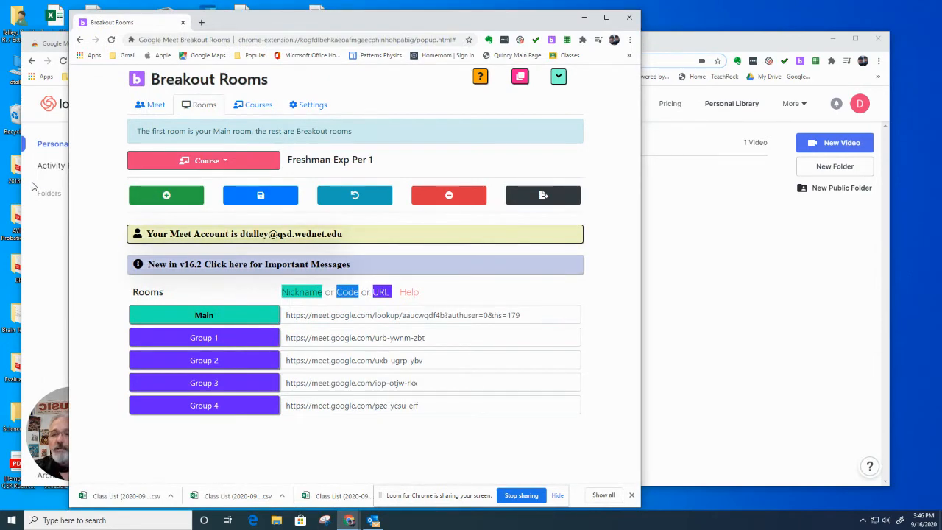
Step: Copy the AVID 12 – Per 4 class Meet link from Google Classroom, then return to Breakout Rooms
{"action": "left_click", "coordinate": [41, 230]}
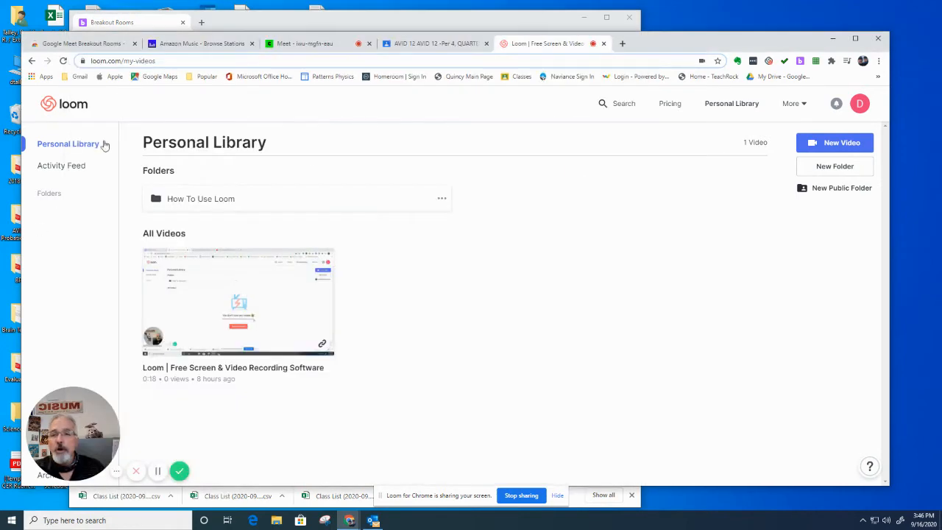
{"action": "left_click", "coordinate": [435, 46]}
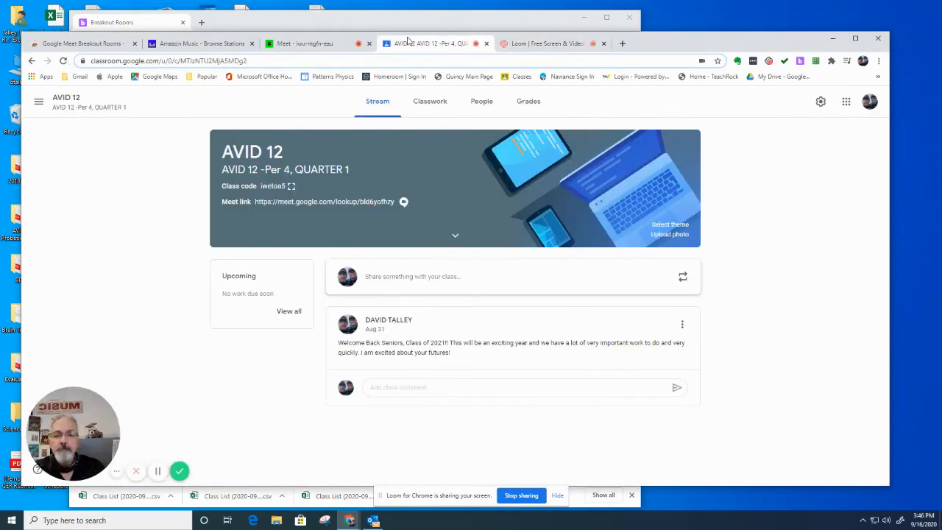
{"action": "right_click", "coordinate": [309, 203]}
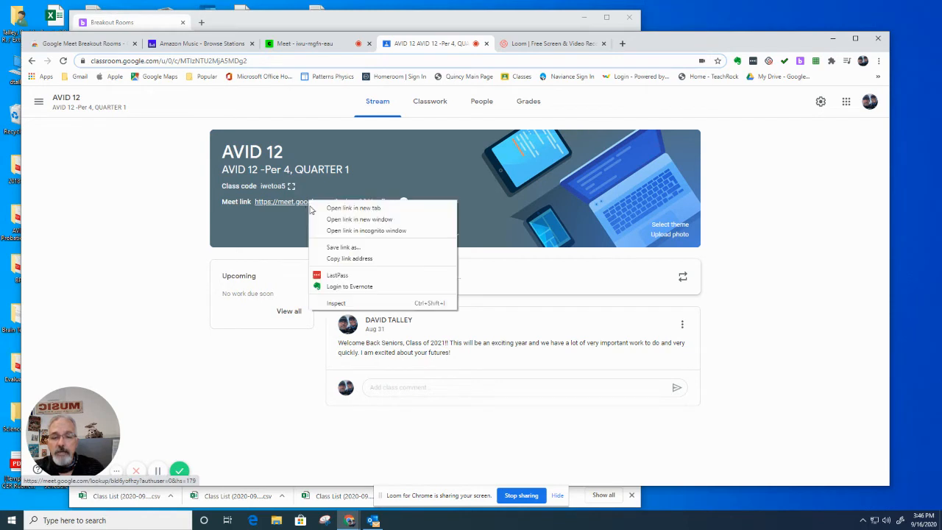
{"action": "left_click", "coordinate": [341, 258]}
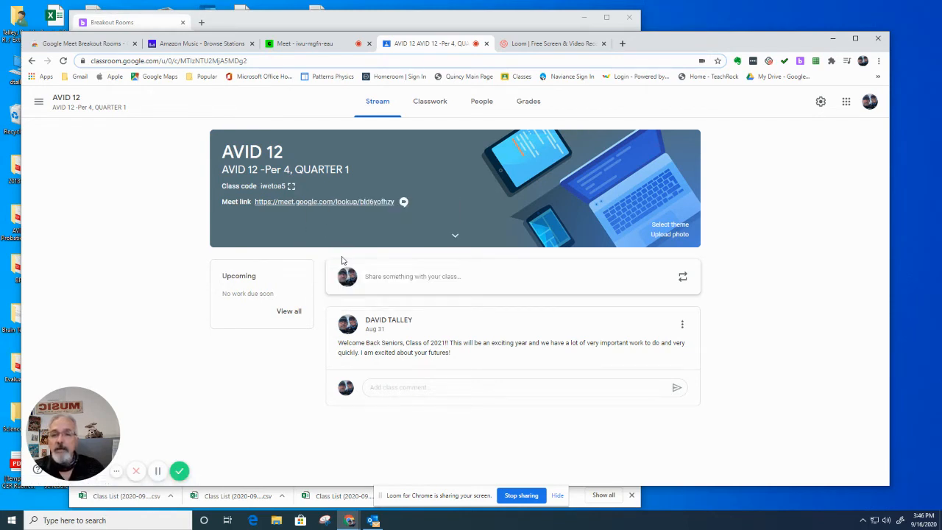
{"action": "left_click", "coordinate": [271, 23]}
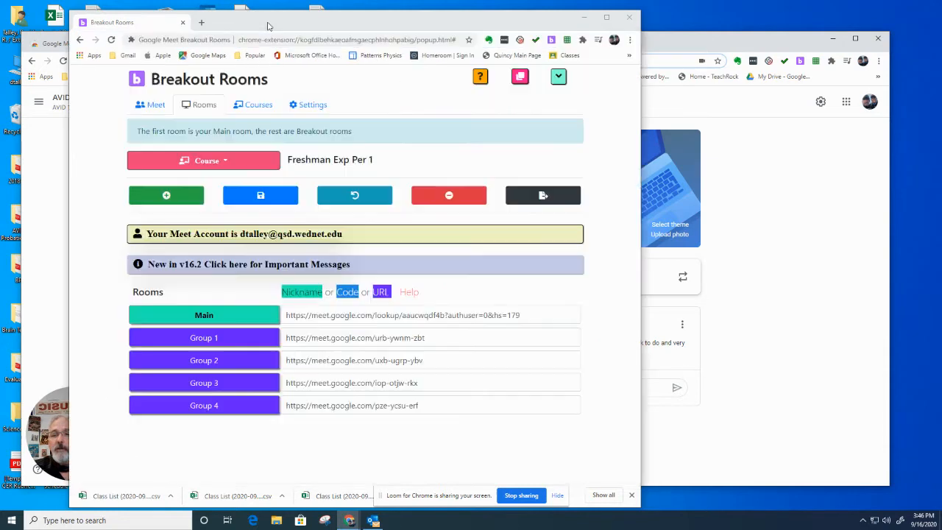
{"action": "left_click", "coordinate": [320, 315]}
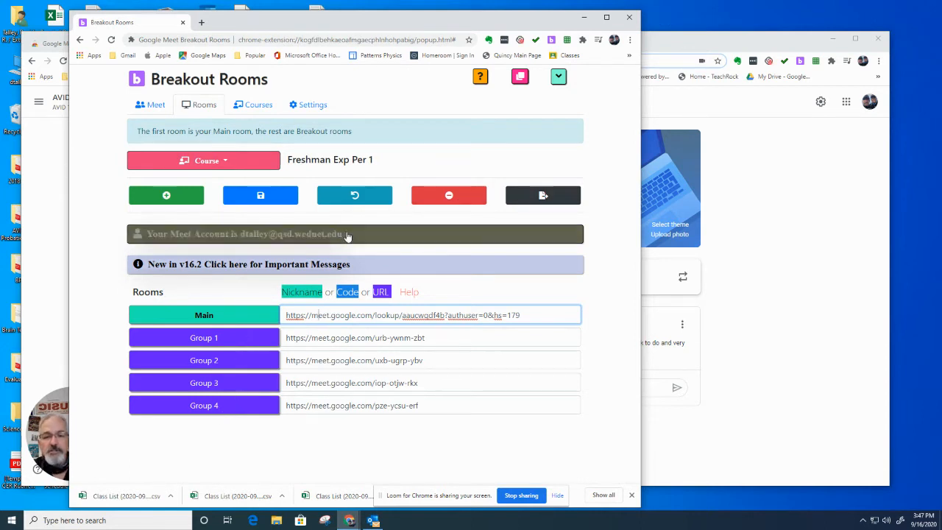
{"action": "left_click", "coordinate": [177, 198]}
{"action": "left_click", "coordinate": [176, 197]}
{"action": "left_click", "coordinate": [176, 197]}
{"action": "left_click", "coordinate": [176, 198]}
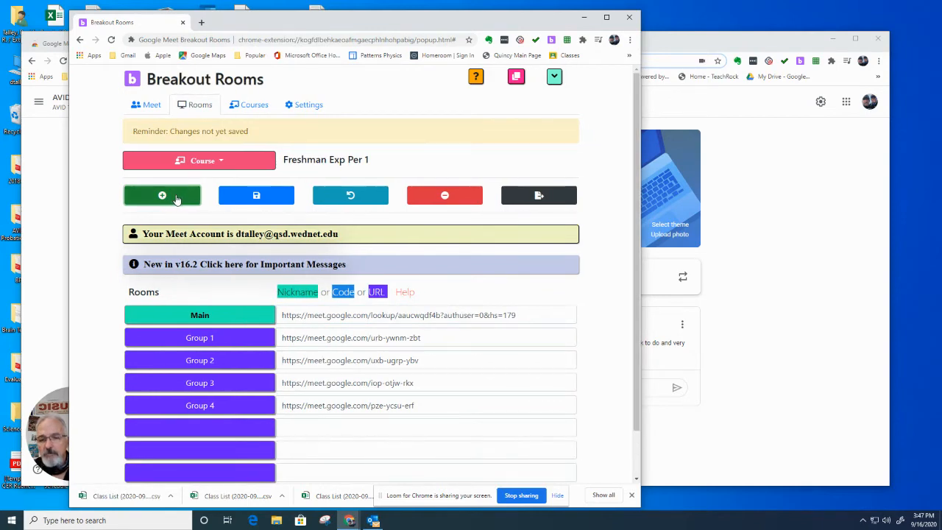
{"action": "scroll", "coordinate": [177, 202], "scroll_direction": "down", "scroll_amount": 1}
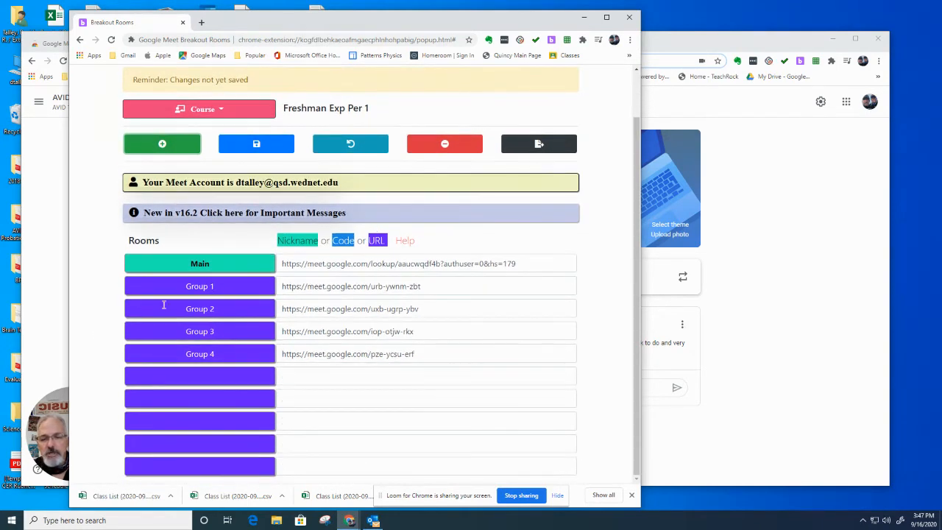
{"action": "left_click", "coordinate": [162, 143]}
{"action": "left_click", "coordinate": [162, 143]}
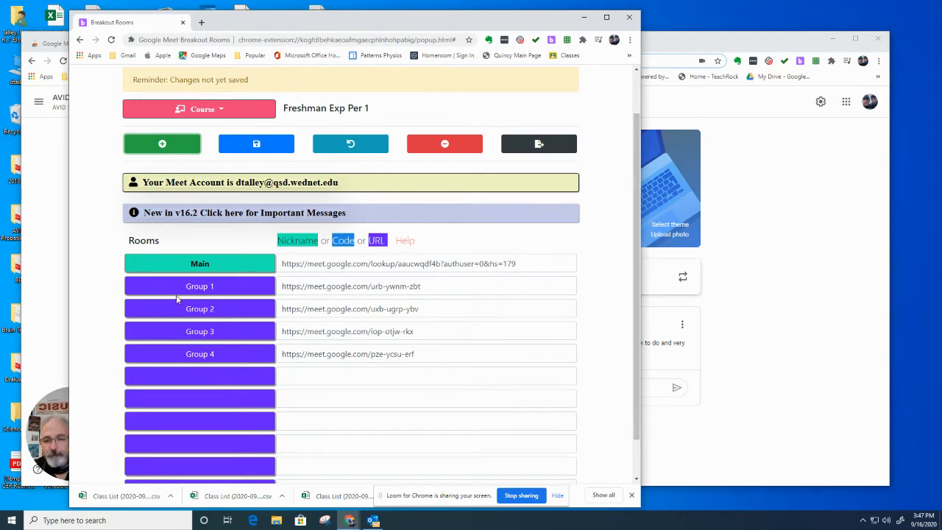
{"action": "left_click", "coordinate": [438, 147]}
{"action": "left_click", "coordinate": [438, 146]}
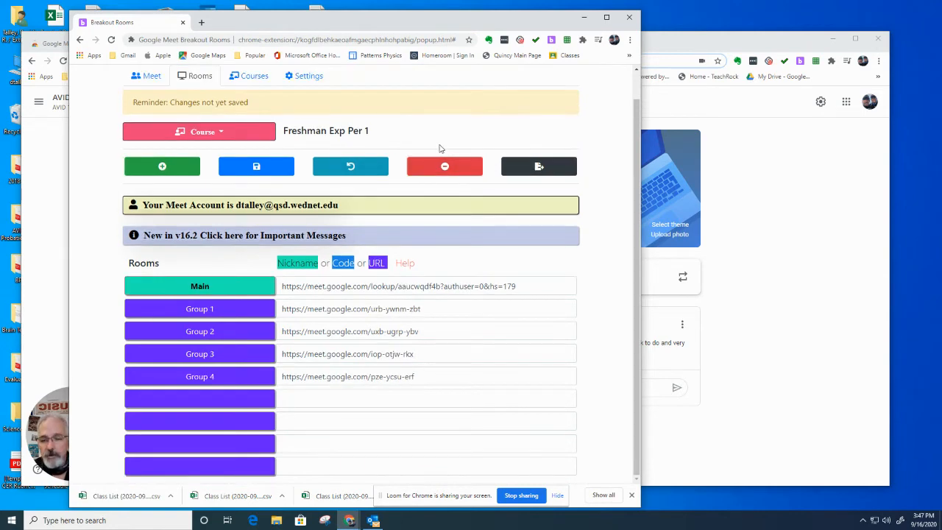
{"action": "left_click", "coordinate": [446, 164]}
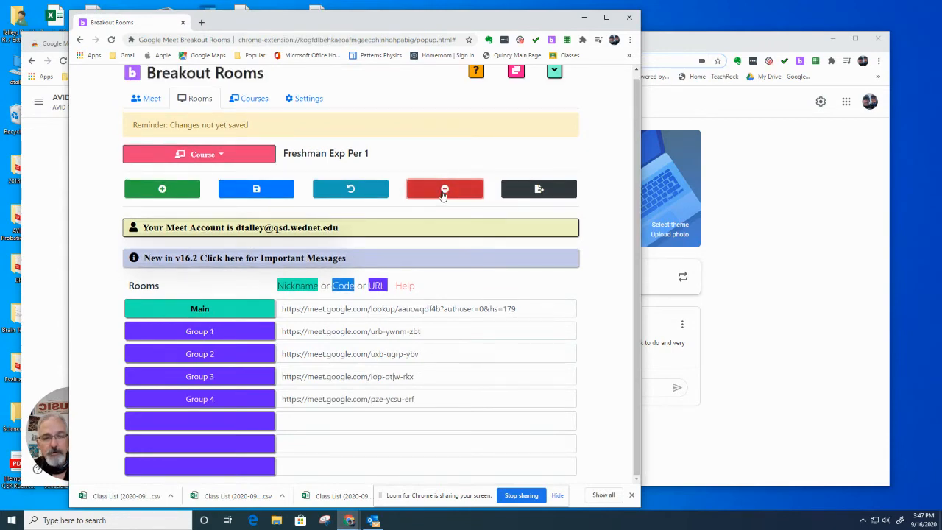
{"action": "left_click", "coordinate": [445, 195]}
{"action": "left_click", "coordinate": [443, 201]}
{"action": "left_click", "coordinate": [444, 201]}
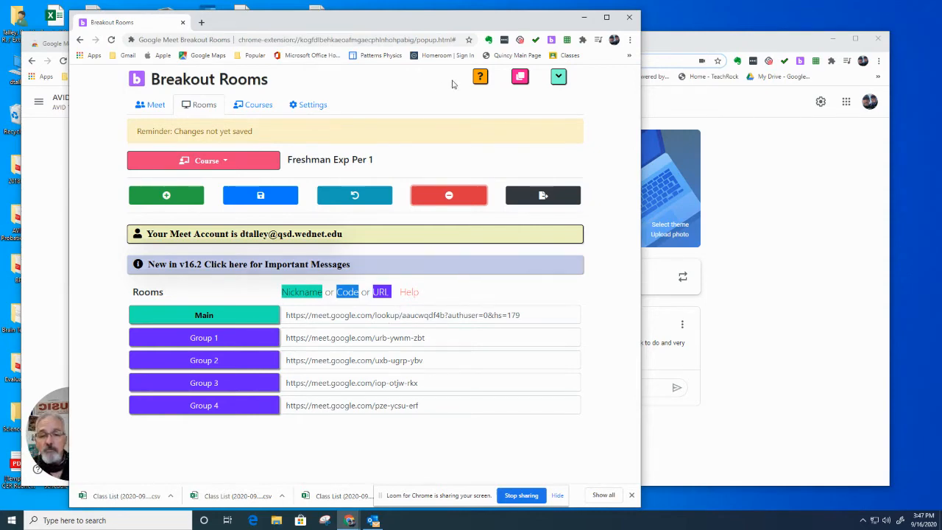
Step: Choose Freshman Exp Per 3 as the course and switch to the Meet page with 4 breakouts
{"action": "left_click", "coordinate": [226, 162]}
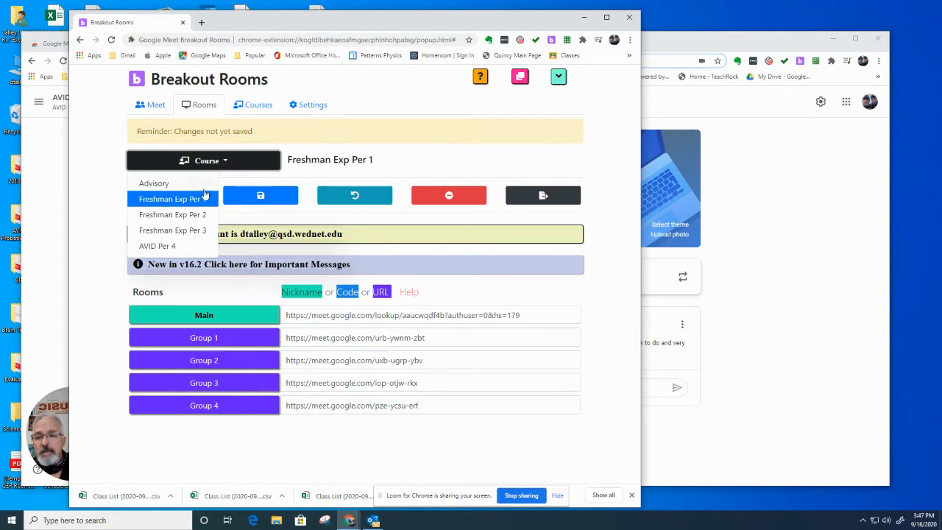
{"action": "left_click", "coordinate": [193, 216]}
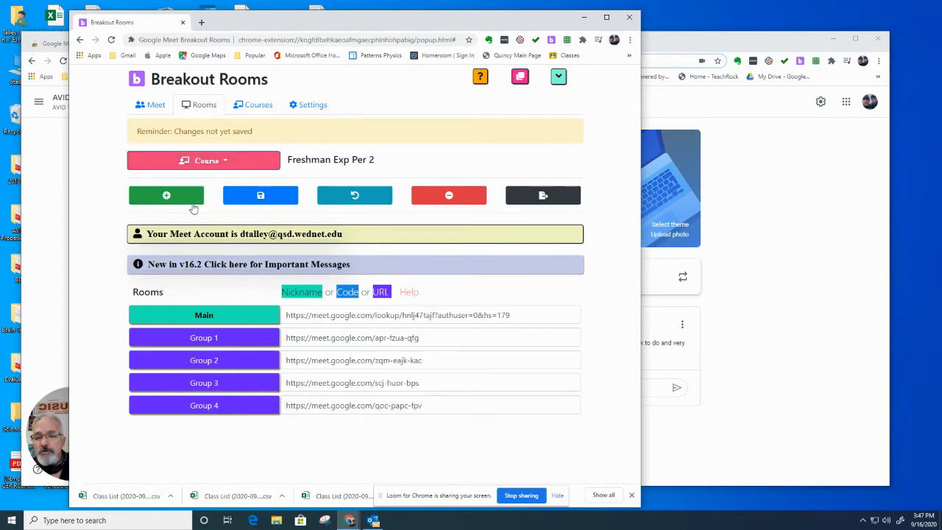
{"action": "left_click", "coordinate": [212, 166]}
{"action": "left_click", "coordinate": [193, 231]}
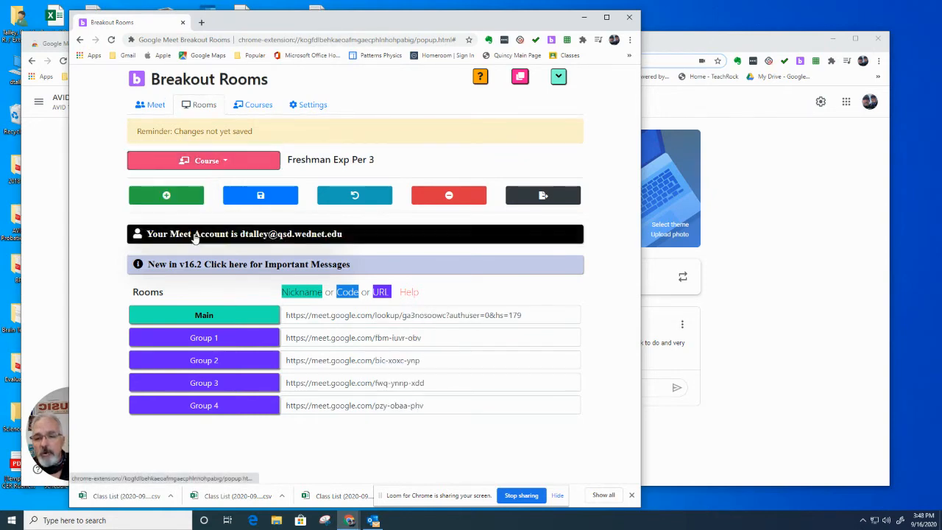
{"action": "left_click", "coordinate": [226, 168]}
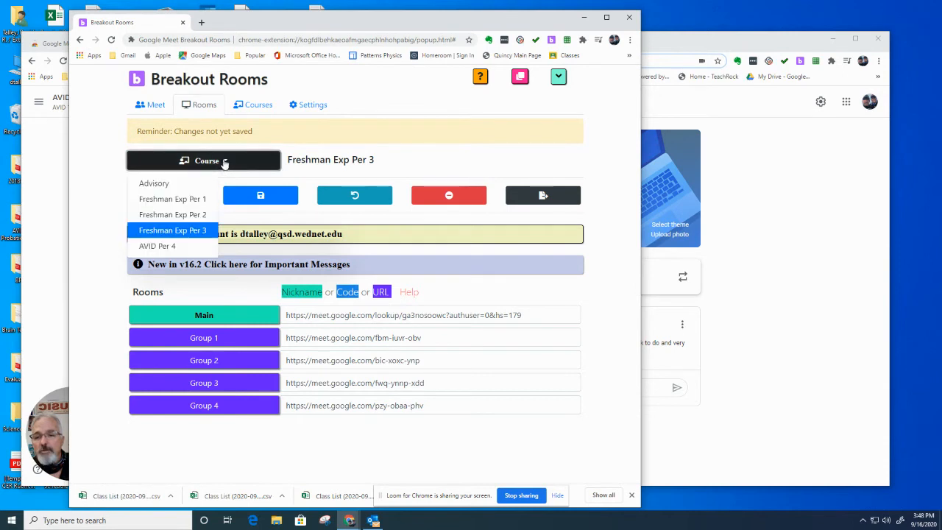
{"action": "left_click", "coordinate": [224, 163]}
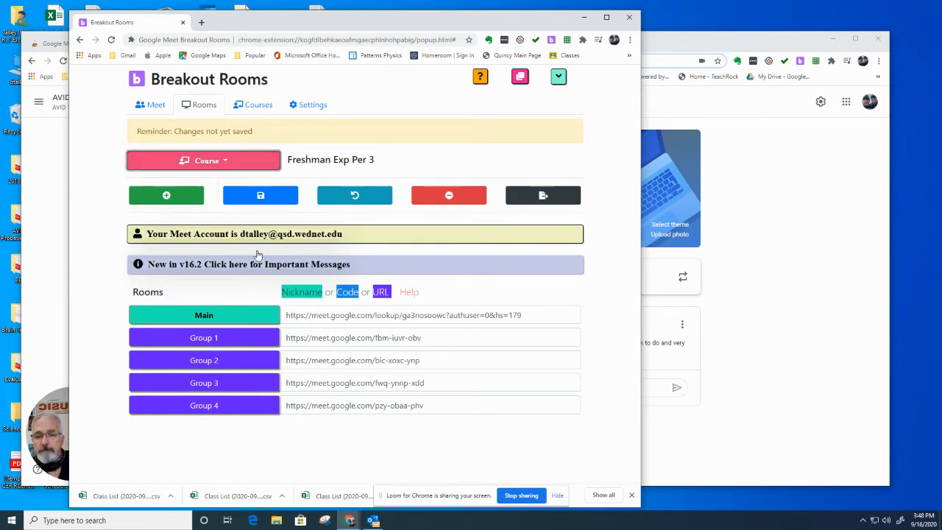
{"action": "left_click", "coordinate": [155, 107]}
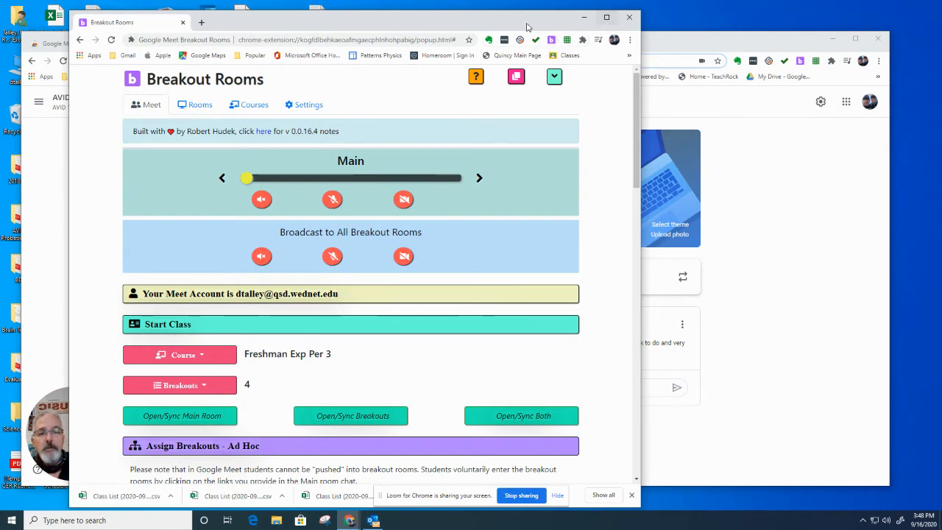
{"action": "left_click_drag", "start_coordinate": [515, 23], "coordinate": [471, 17]}
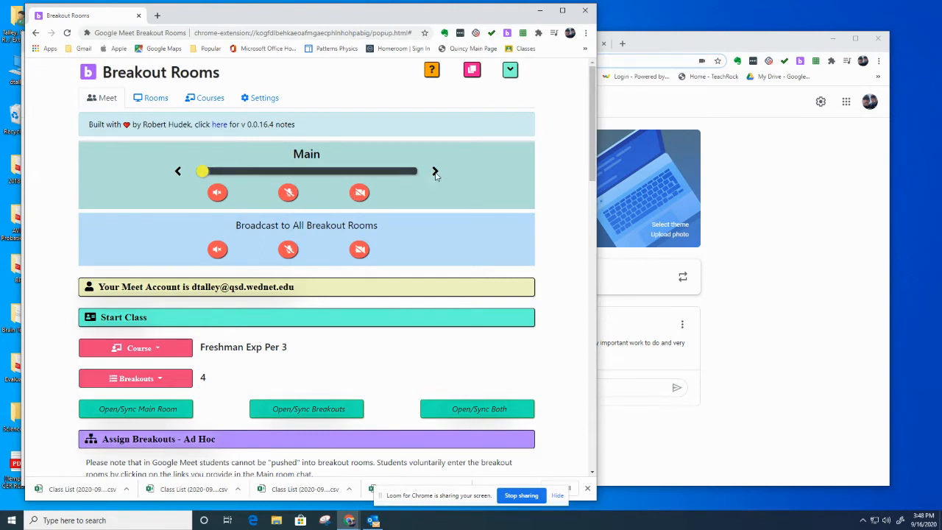
{"action": "left_click", "coordinate": [215, 192]}
{"action": "left_click", "coordinate": [360, 192]}
{"action": "left_click", "coordinate": [287, 192]}
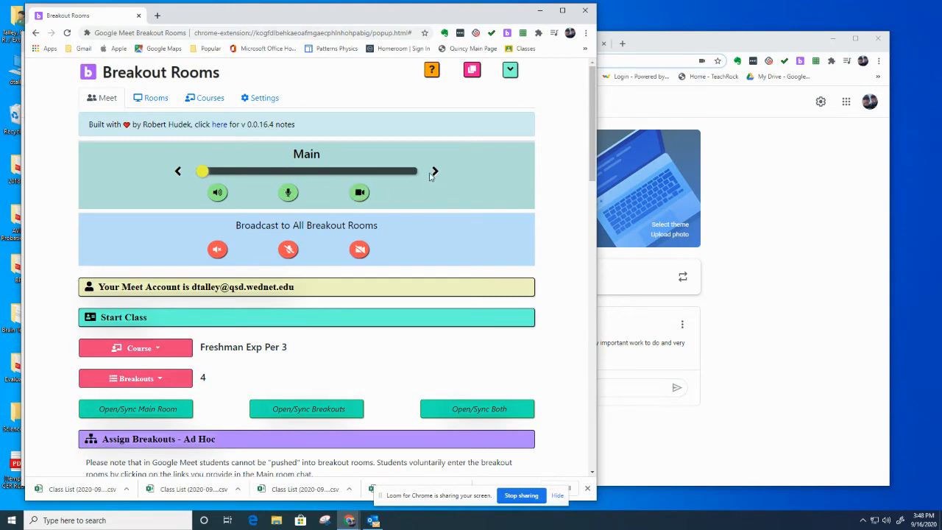
{"action": "left_click", "coordinate": [288, 193]}
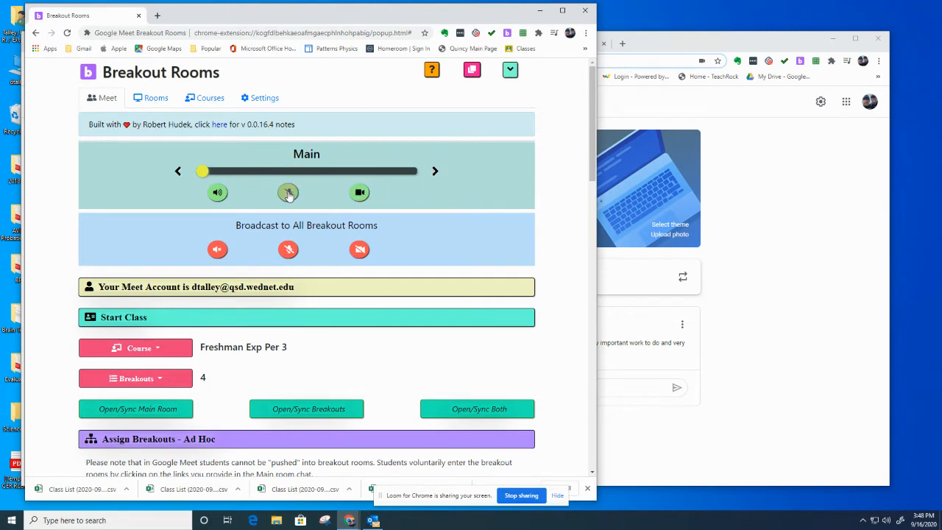
{"action": "left_click", "coordinate": [360, 193]}
{"action": "left_click", "coordinate": [218, 193]}
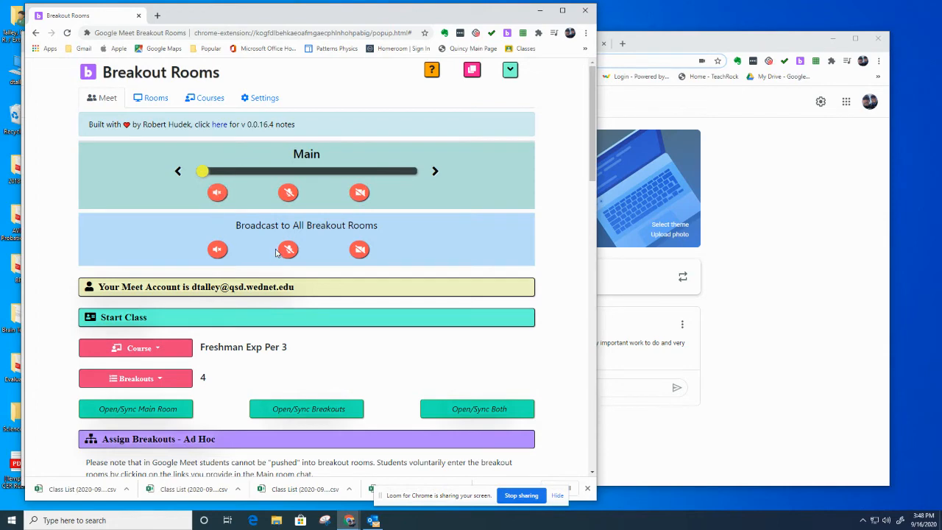
{"action": "scroll", "coordinate": [229, 311], "scroll_direction": "down", "scroll_amount": 1}
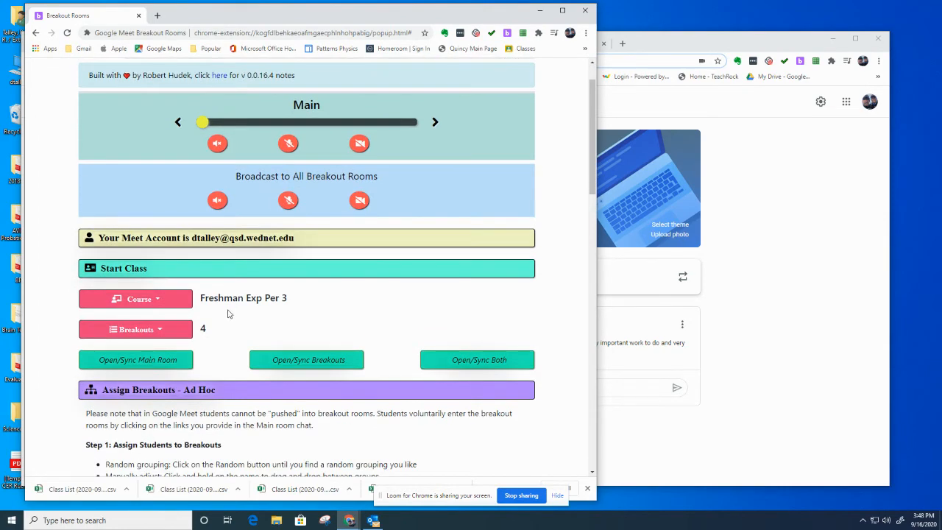
{"action": "scroll", "coordinate": [253, 305], "scroll_direction": "up", "scroll_amount": 1}
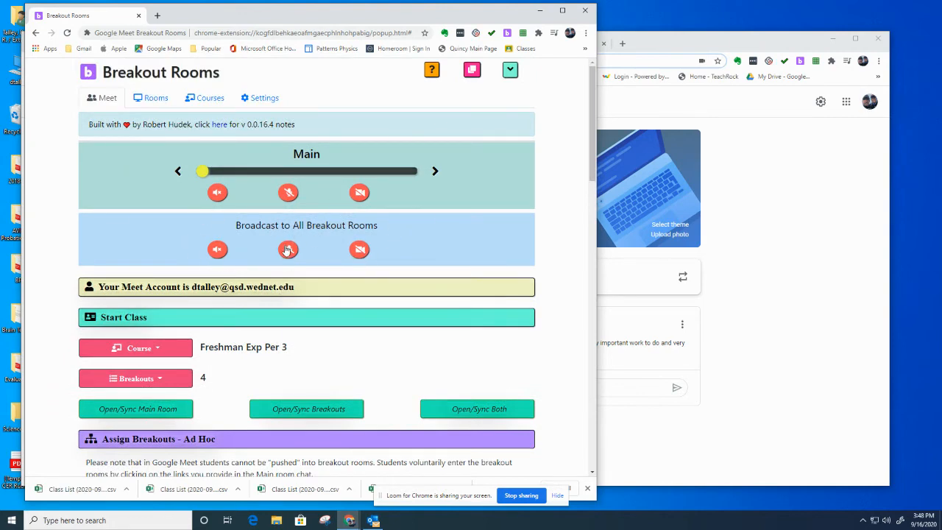
{"action": "left_click", "coordinate": [287, 250]}
{"action": "left_click", "coordinate": [288, 253]}
{"action": "scroll", "coordinate": [291, 276], "scroll_direction": "down", "scroll_amount": 3}
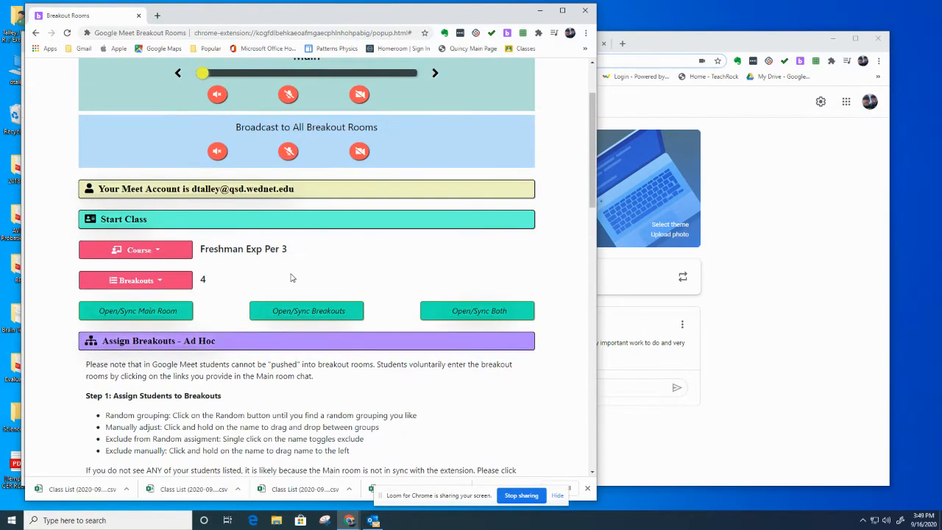
{"action": "left_click", "coordinate": [159, 251]}
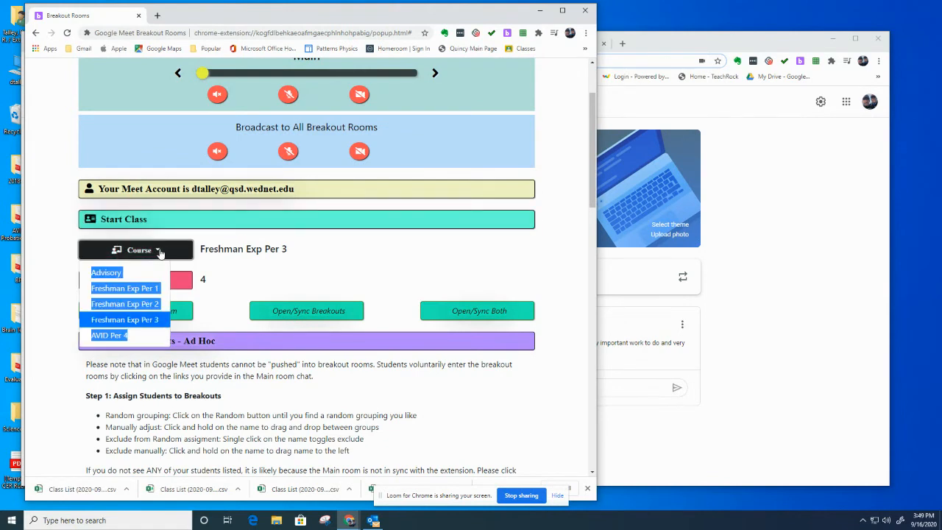
{"action": "left_click", "coordinate": [317, 269]}
{"action": "left_click", "coordinate": [148, 251]}
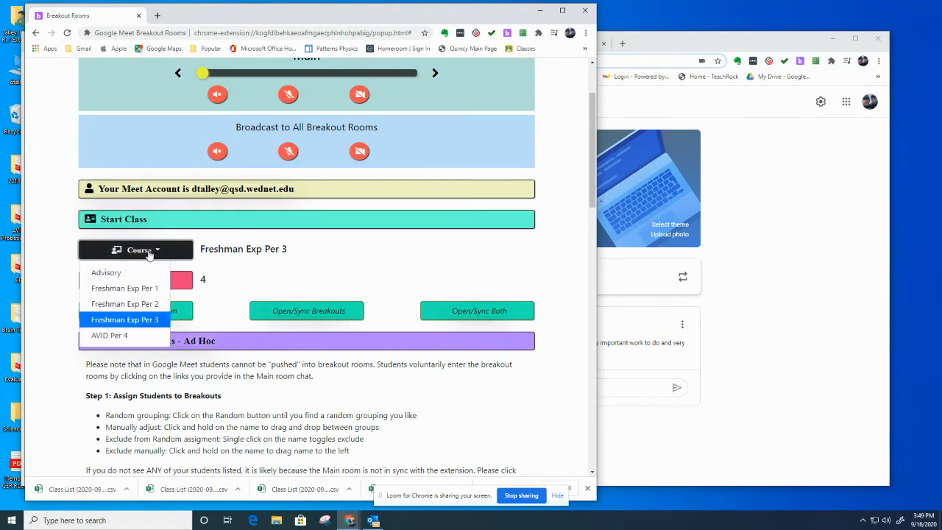
{"action": "left_click", "coordinate": [257, 257]}
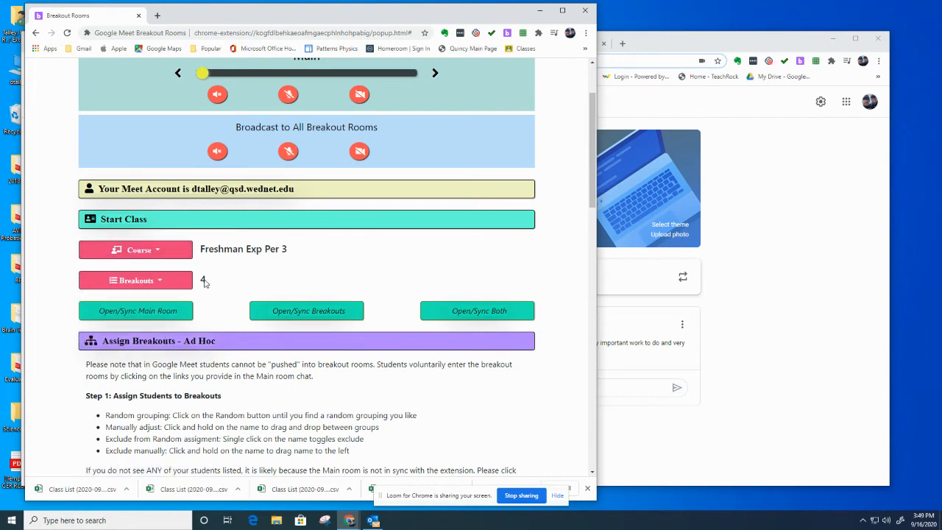
{"action": "left_click", "coordinate": [159, 281]}
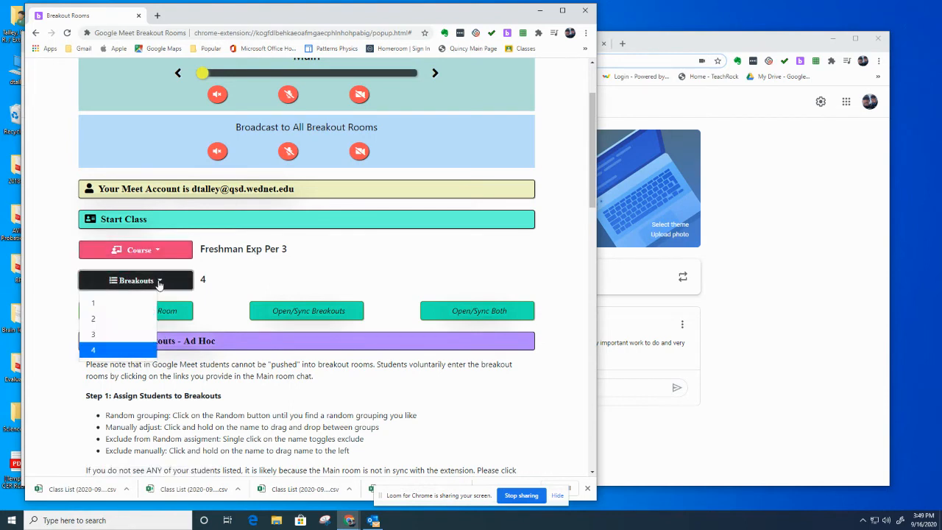
{"action": "left_click", "coordinate": [276, 279]}
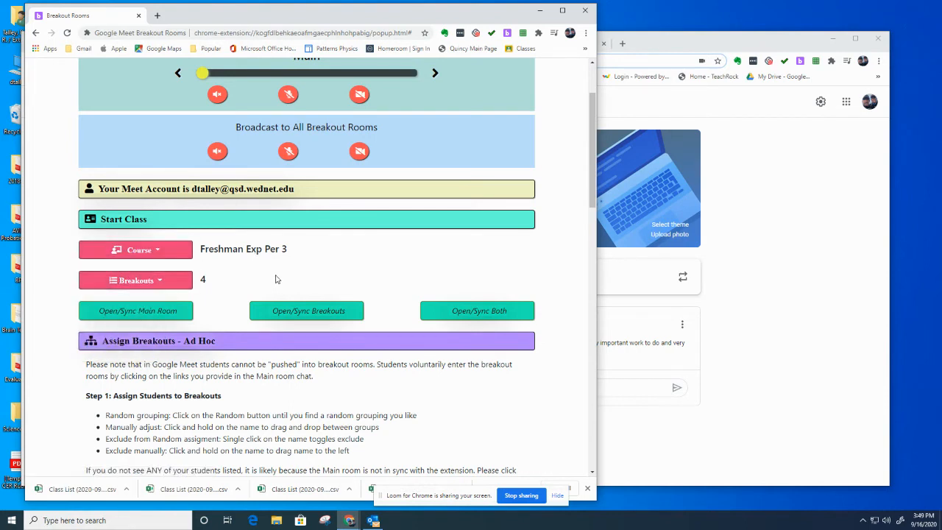
Step: Launch the Main room Meet call for Freshman Exp Per 3 and dismiss its start-up notices
{"action": "left_click", "coordinate": [145, 312]}
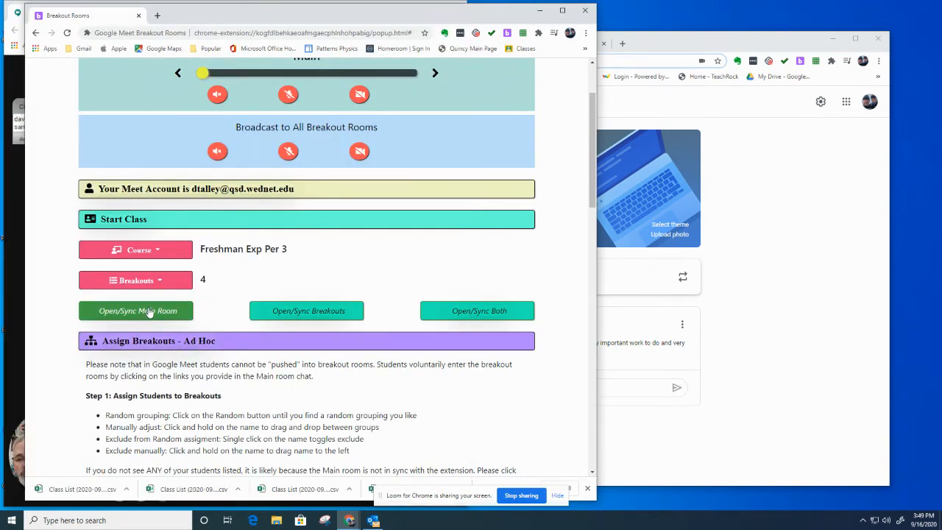
{"action": "left_click", "coordinate": [150, 310]}
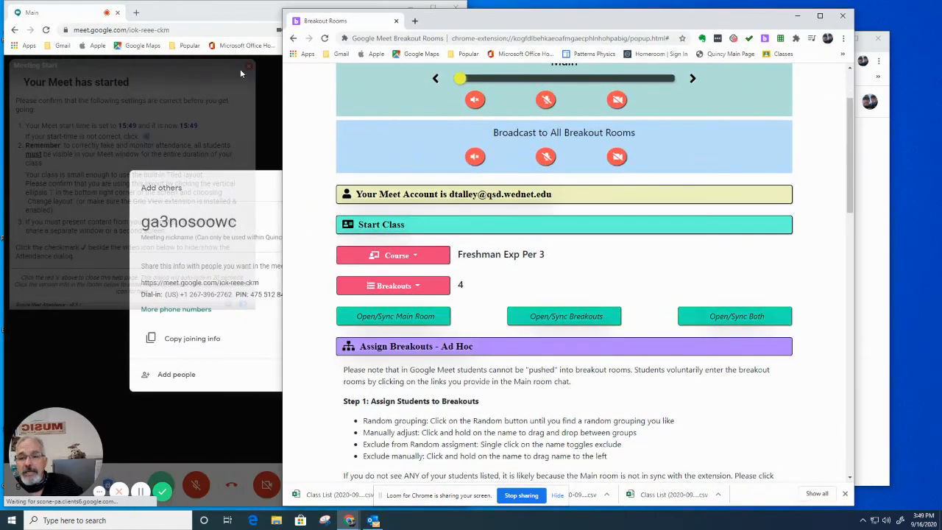
{"action": "left_click", "coordinate": [249, 67]}
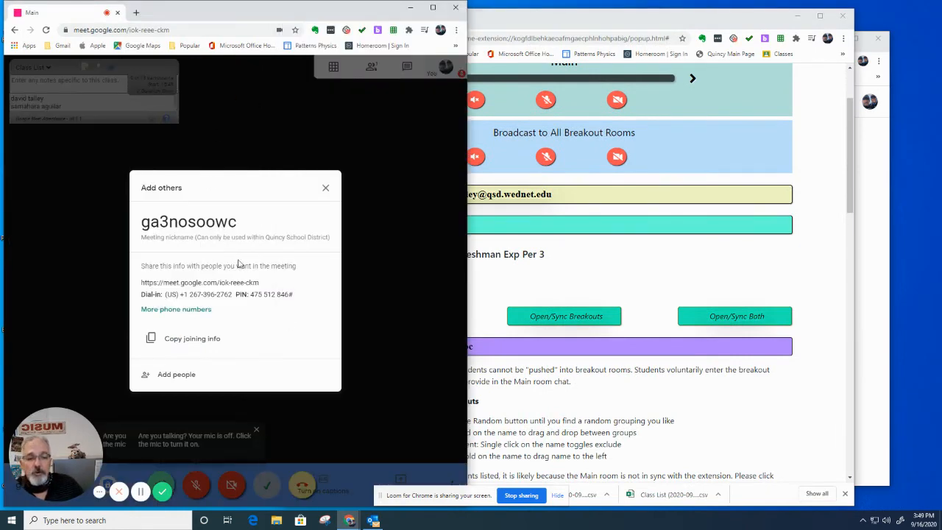
{"action": "left_click", "coordinate": [326, 188]}
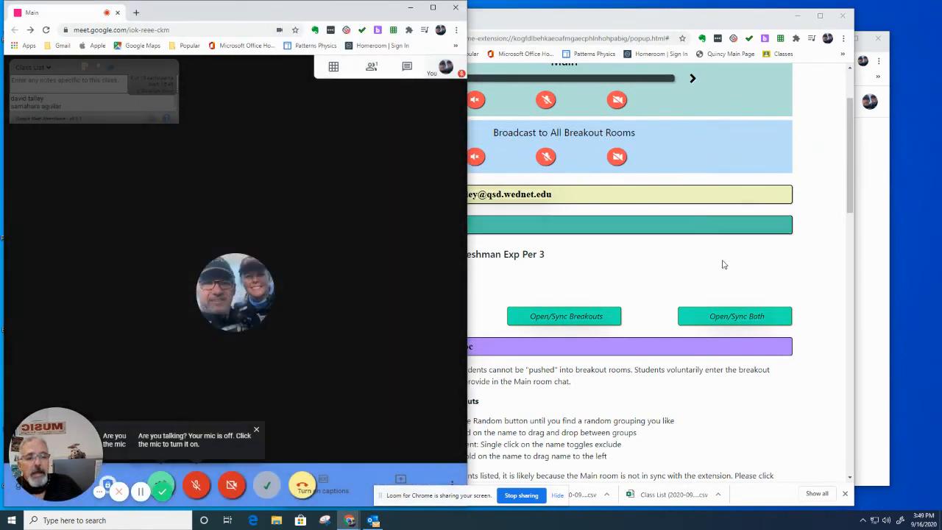
{"action": "left_click", "coordinate": [724, 264]}
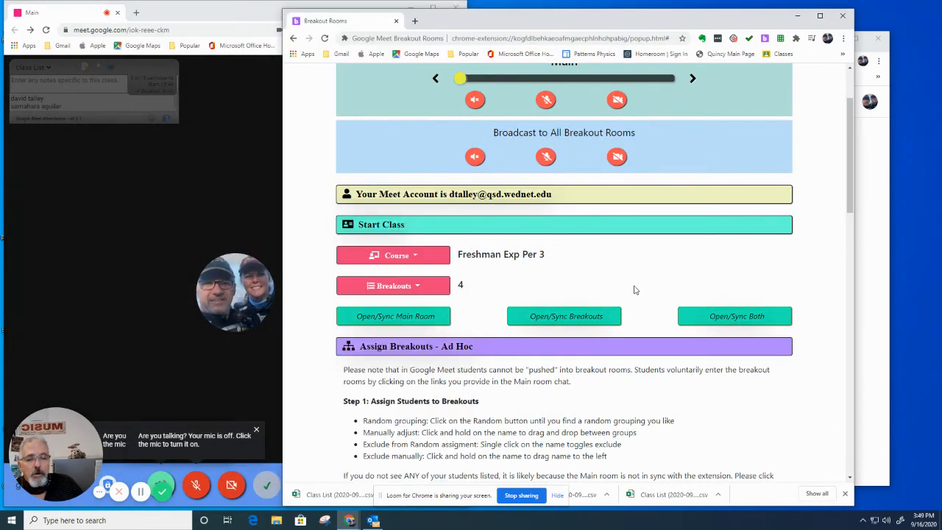
Step: Launch the Group 1–4 breakout meetings and scroll down to the Assign Breakouts section
{"action": "left_click", "coordinate": [558, 320]}
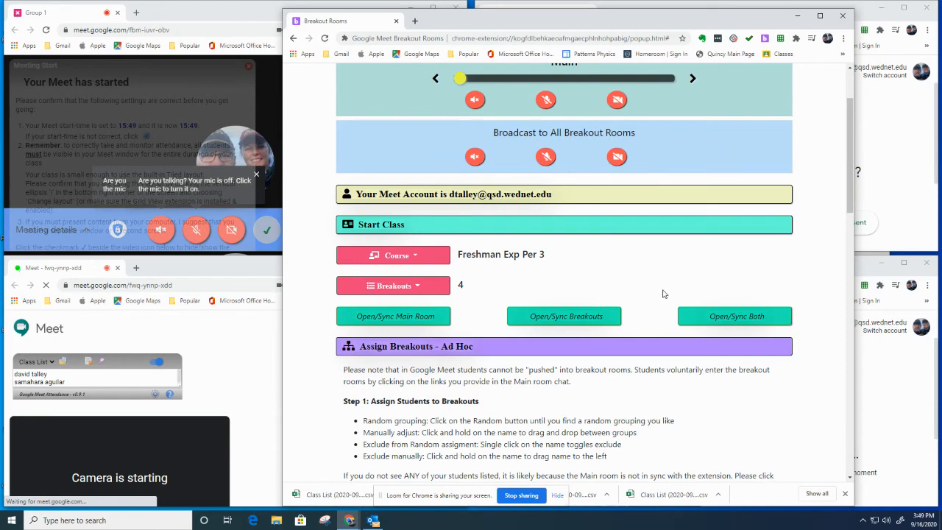
{"action": "scroll", "coordinate": [665, 294], "scroll_direction": "down", "scroll_amount": 3}
{"action": "scroll", "coordinate": [665, 295], "scroll_direction": "up", "scroll_amount": 2}
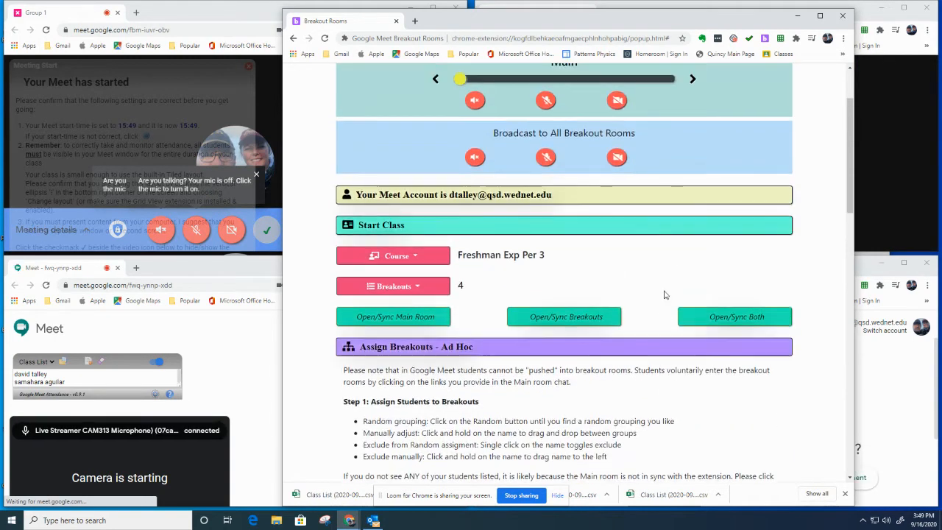
{"action": "scroll", "coordinate": [665, 294], "scroll_direction": "up", "scroll_amount": 2}
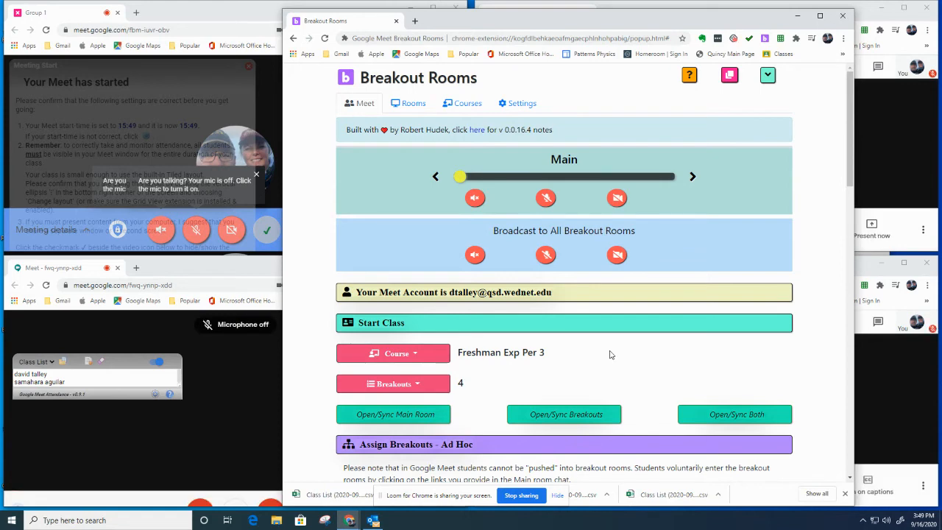
{"action": "scroll", "coordinate": [638, 359], "scroll_direction": "down", "scroll_amount": 3}
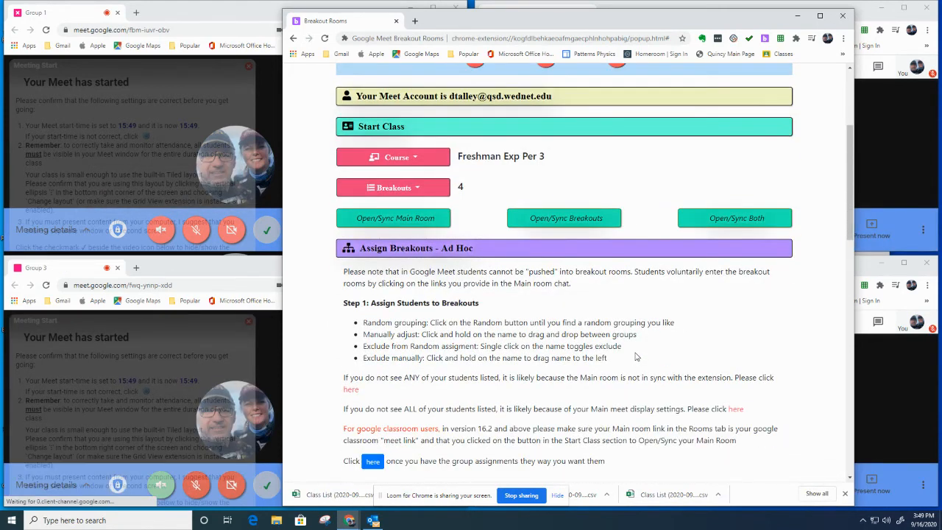
{"action": "scroll", "coordinate": [636, 357], "scroll_direction": "down", "scroll_amount": 1}
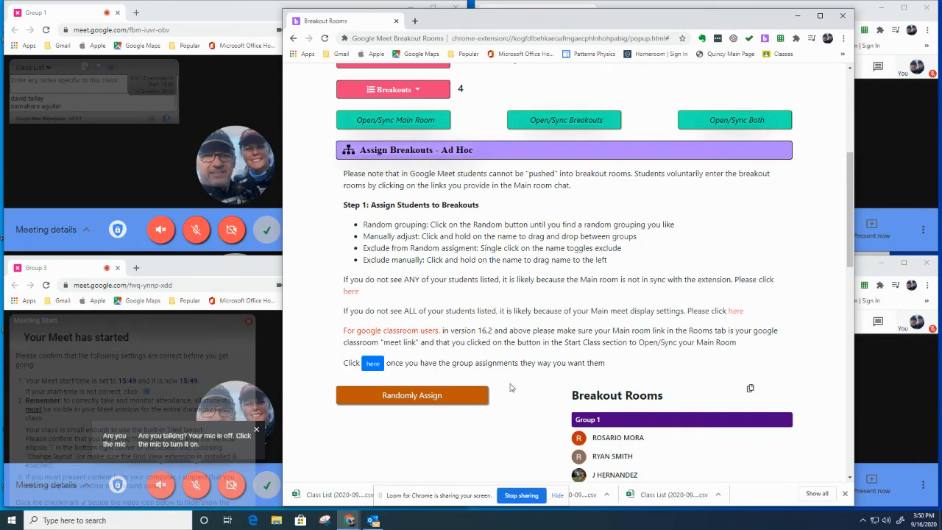
Step: Randomly assign students to breakout groups, reshuffling several times, then move one student from Group 1 to Group 2
{"action": "scroll", "coordinate": [512, 388], "scroll_direction": "down", "scroll_amount": 1}
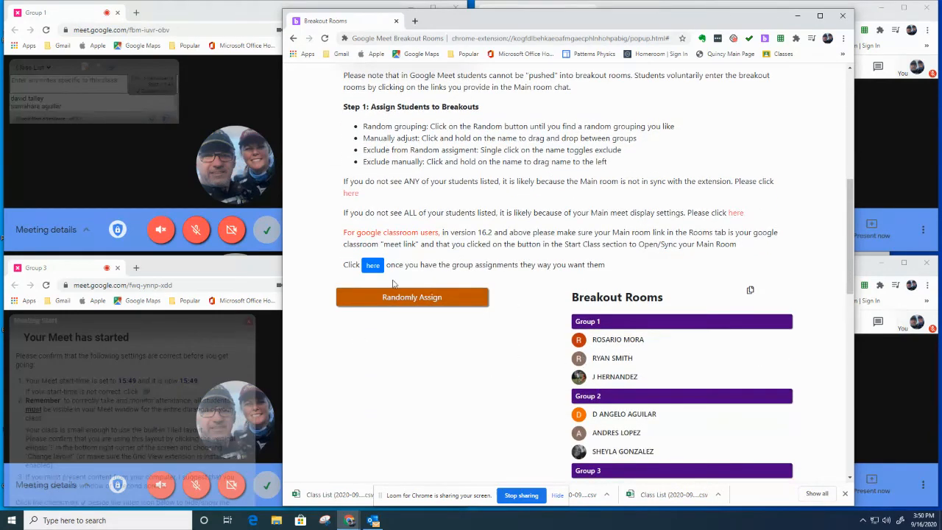
{"action": "left_click", "coordinate": [415, 302]}
{"action": "left_click", "coordinate": [414, 303]}
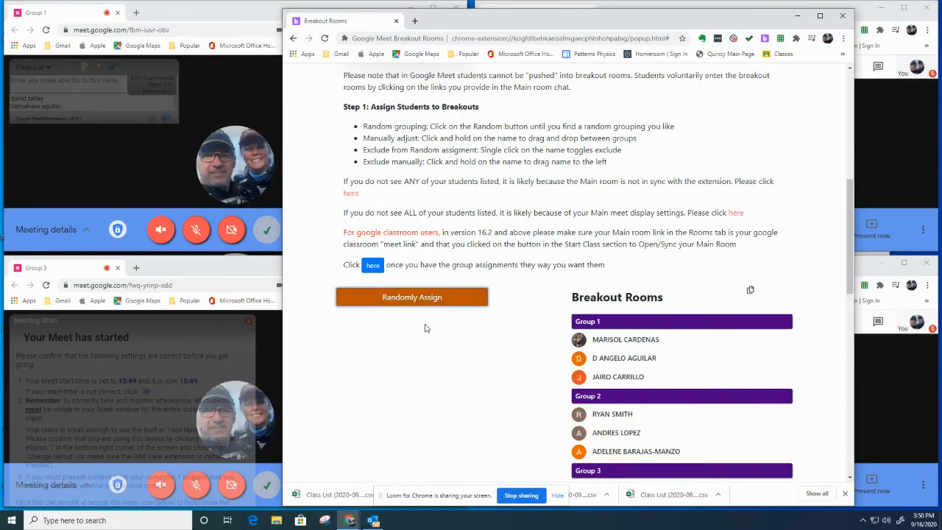
{"action": "scroll", "coordinate": [425, 327], "scroll_direction": "down", "scroll_amount": 1}
{"action": "left_click", "coordinate": [417, 250]}
{"action": "left_click", "coordinate": [418, 250]}
{"action": "left_click", "coordinate": [417, 249]}
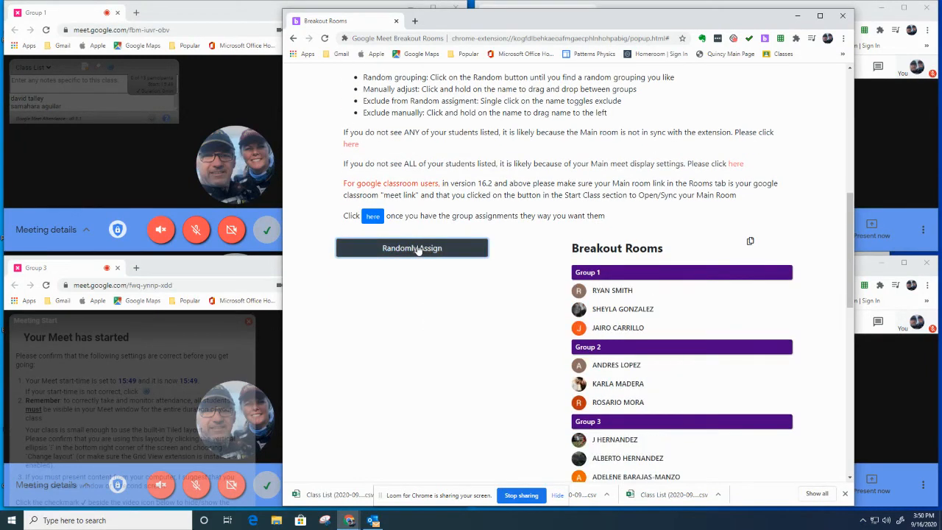
{"action": "left_click", "coordinate": [417, 249]}
{"action": "left_click", "coordinate": [417, 250]}
{"action": "left_click", "coordinate": [417, 250]}
{"action": "left_click", "coordinate": [417, 250]}
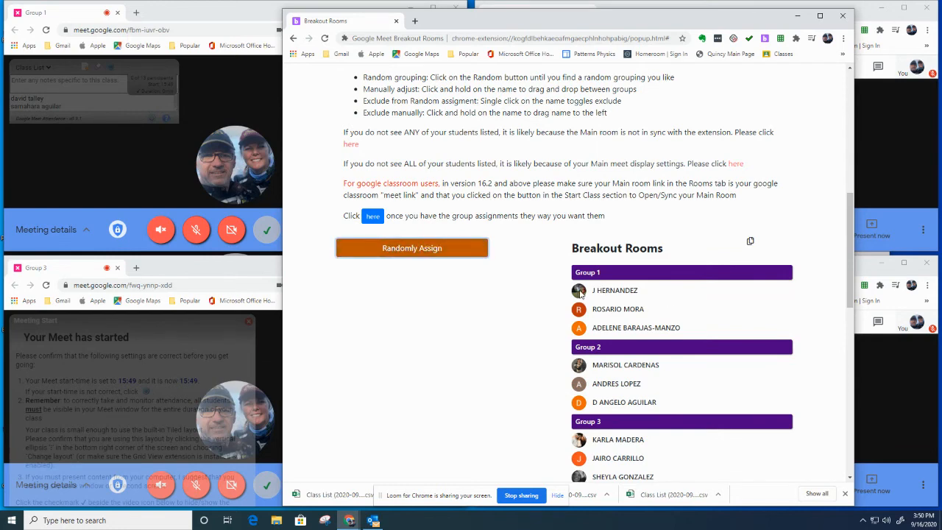
{"action": "mouse_move", "coordinate": [581, 293]}
{"action": "left_mouse_down"}
{"action": "mouse_move", "coordinate": [592, 361]}
{"action": "mouse_move", "coordinate": [583, 310]}
{"action": "left_mouse_up"}
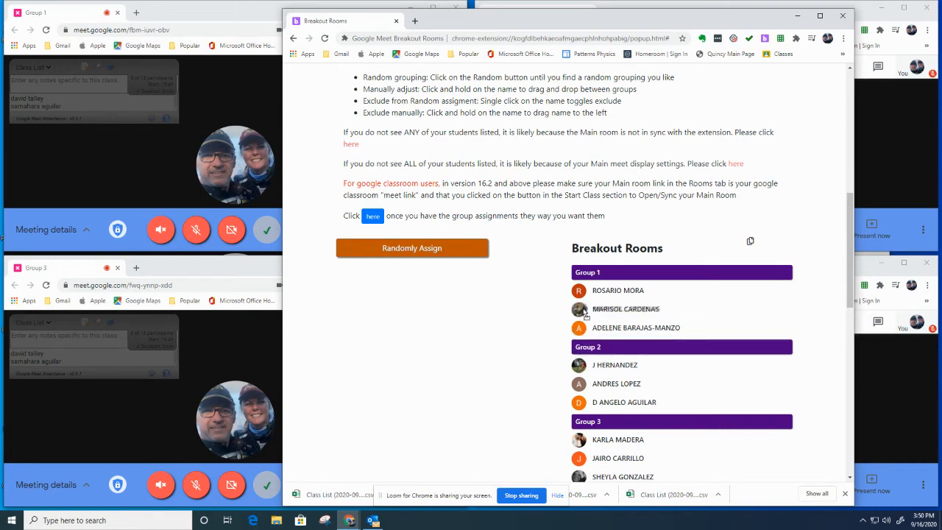
{"action": "scroll", "coordinate": [429, 435], "scroll_direction": "up", "scroll_amount": 2}
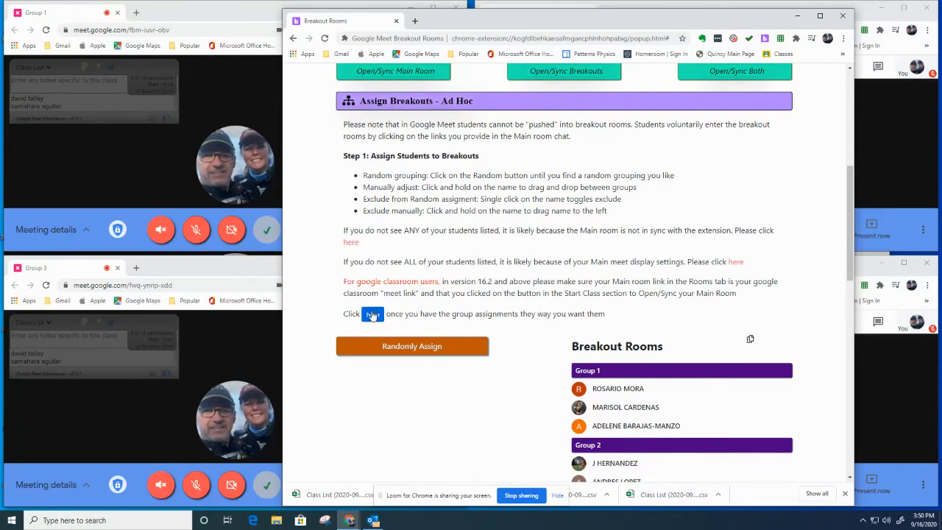
Step: Copy the Group 1–4 links from the Ad Hoc Breakout Rooms dialog and bring the Main call forward
{"action": "left_click", "coordinate": [373, 315]}
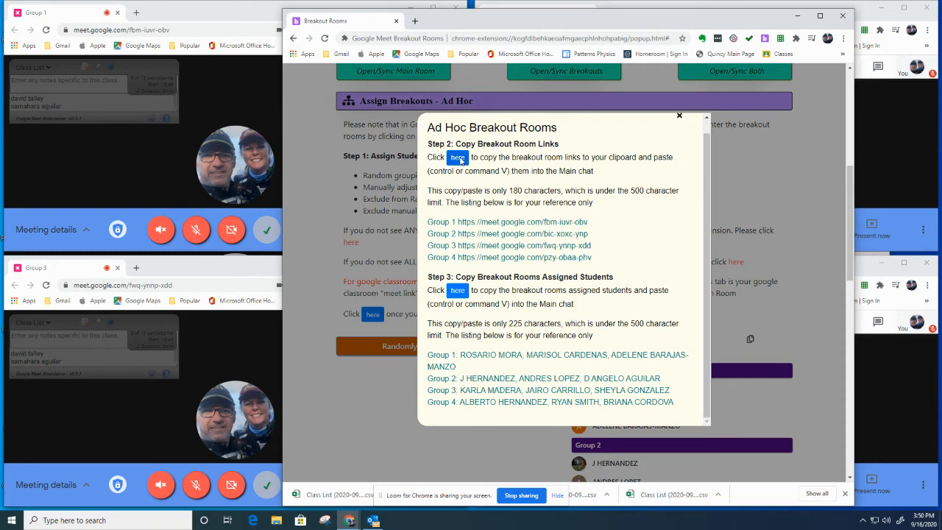
{"action": "left_click", "coordinate": [459, 159]}
{"action": "left_click", "coordinate": [249, 16]}
{"action": "left_click", "coordinate": [412, 8]}
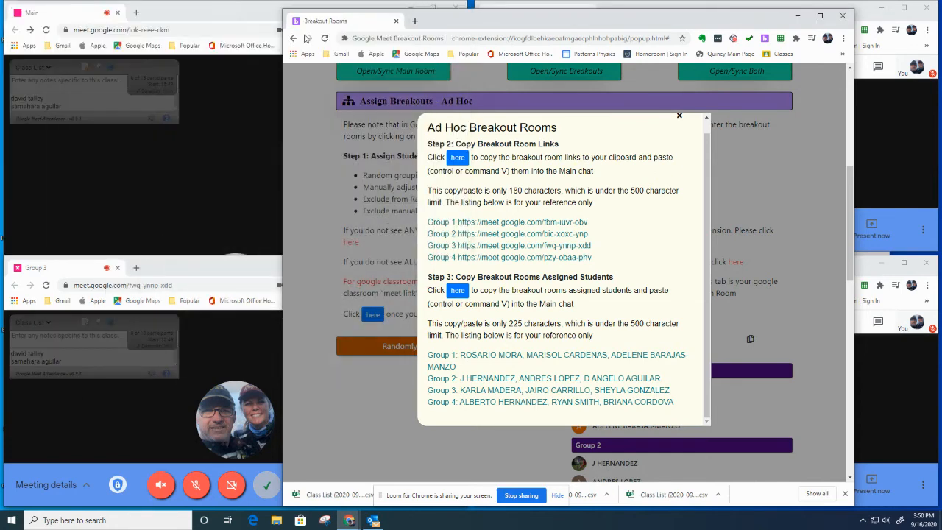
{"action": "left_click", "coordinate": [196, 23]}
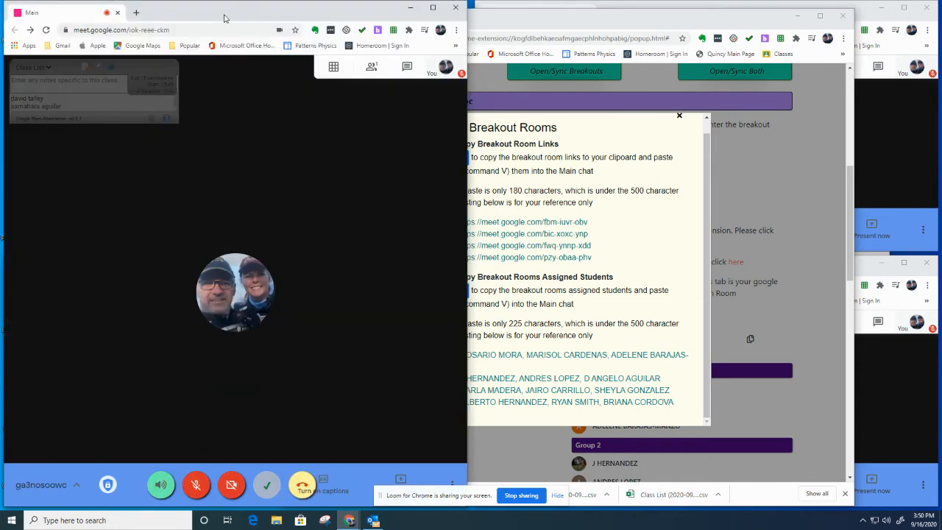
Step: Paste the four breakout room links into the Main chat and send them to everyone
{"action": "left_click", "coordinate": [405, 72]}
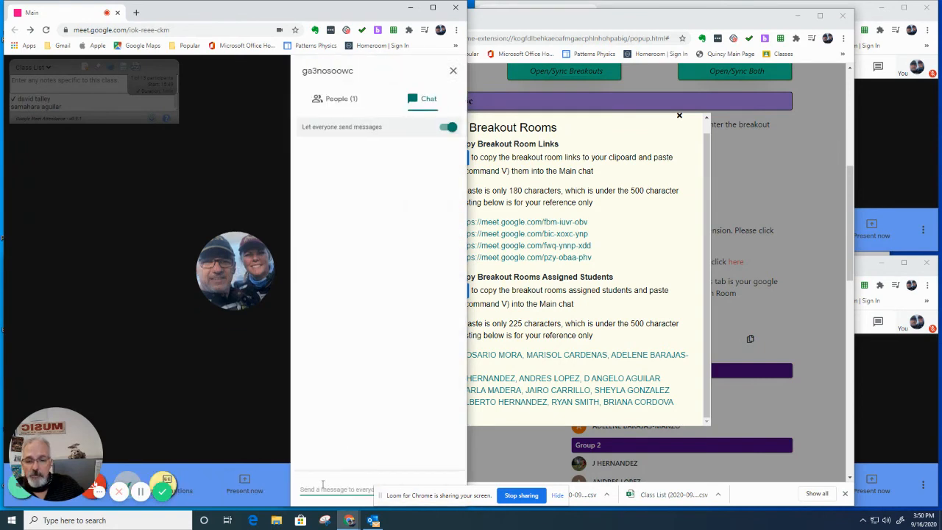
{"action": "right_click", "coordinate": [321, 489]}
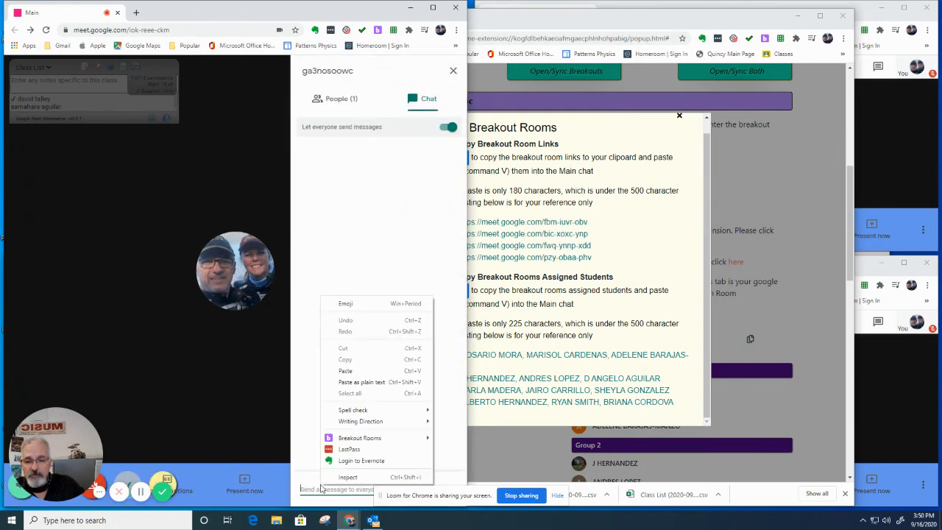
{"action": "left_click", "coordinate": [364, 371]}
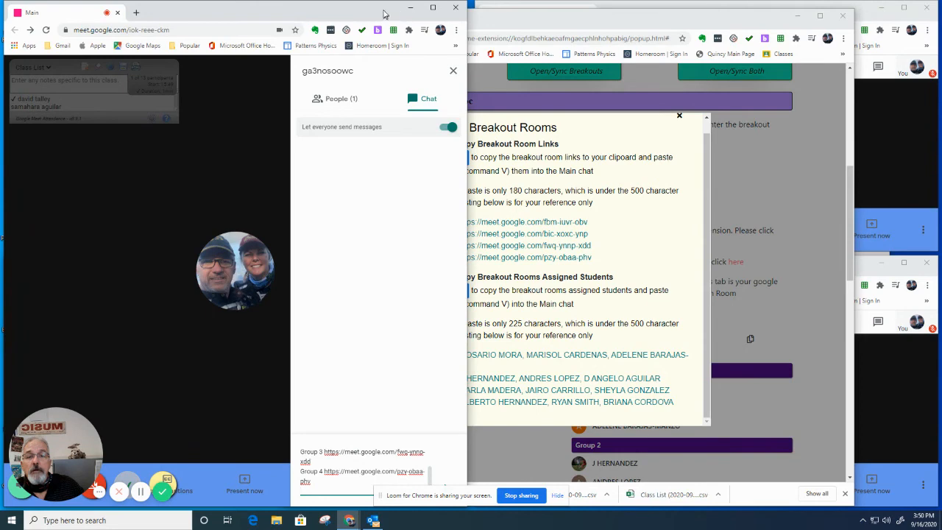
{"action": "left_click_drag", "start_coordinate": [382, 13], "coordinate": [337, 13]}
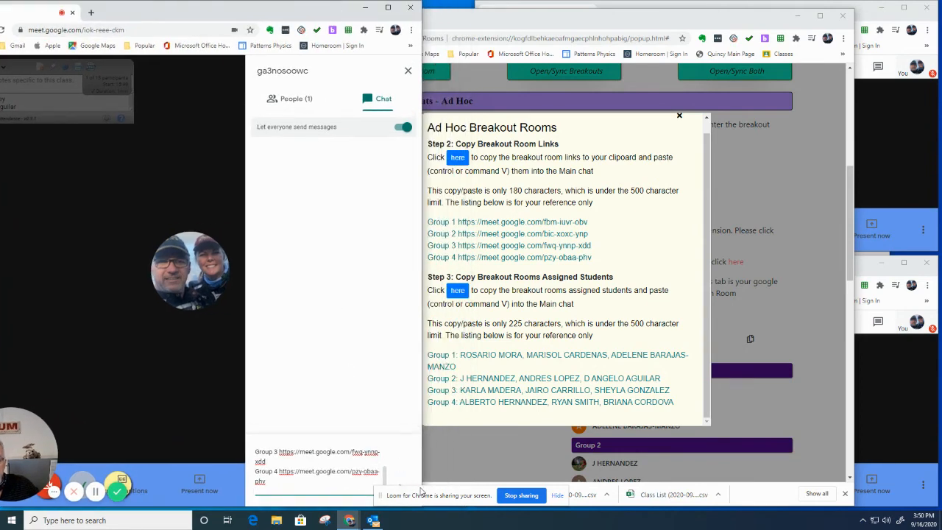
{"action": "left_click", "coordinate": [422, 491]}
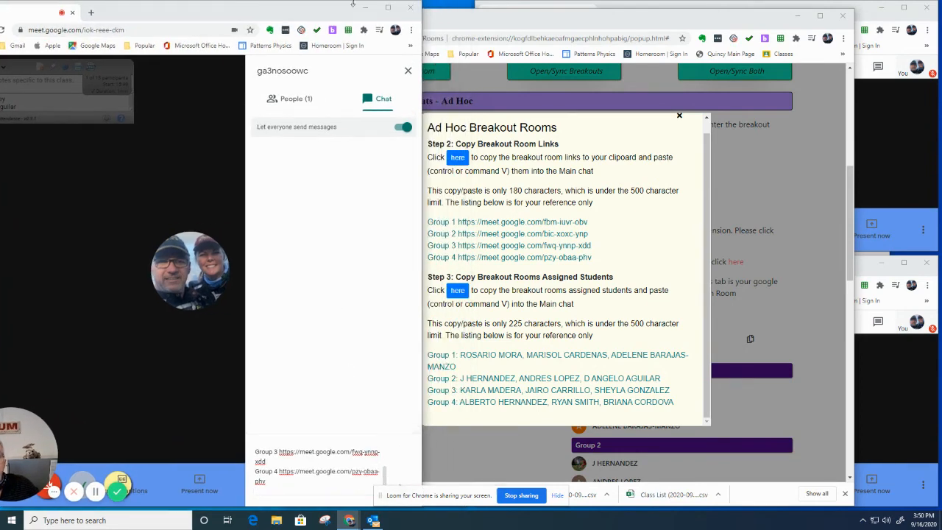
{"action": "left_click_drag", "start_coordinate": [344, 12], "coordinate": [266, 12]}
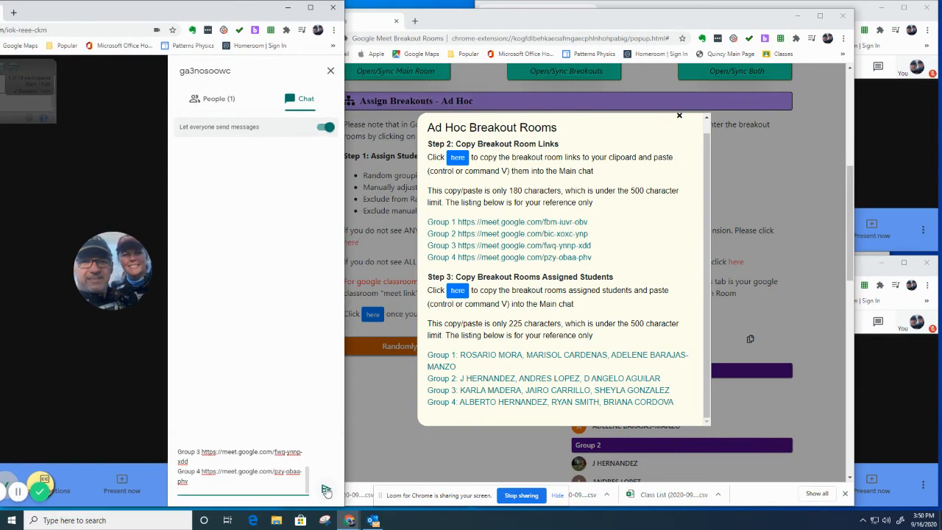
{"action": "left_click", "coordinate": [326, 489]}
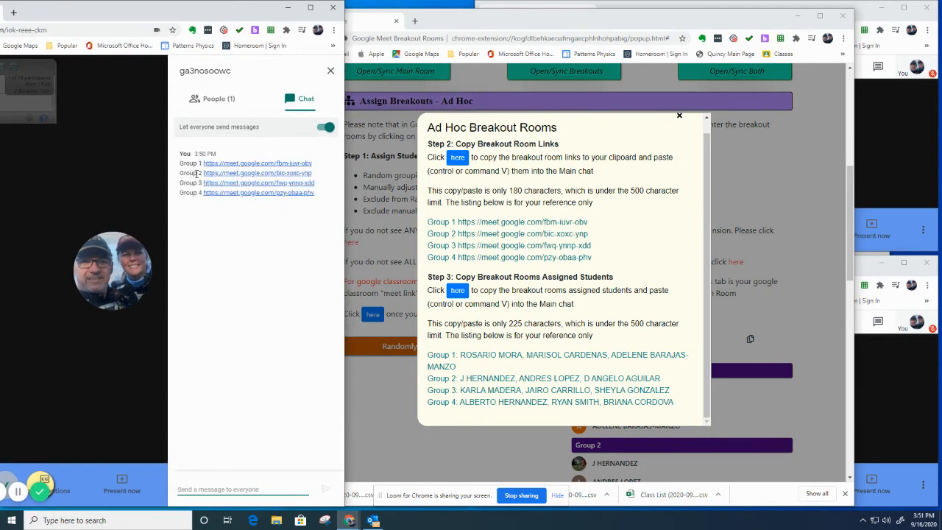
Step: Copy the student group lists, post them in the Main chat, and close the ad hoc dialog
{"action": "left_click", "coordinate": [458, 291]}
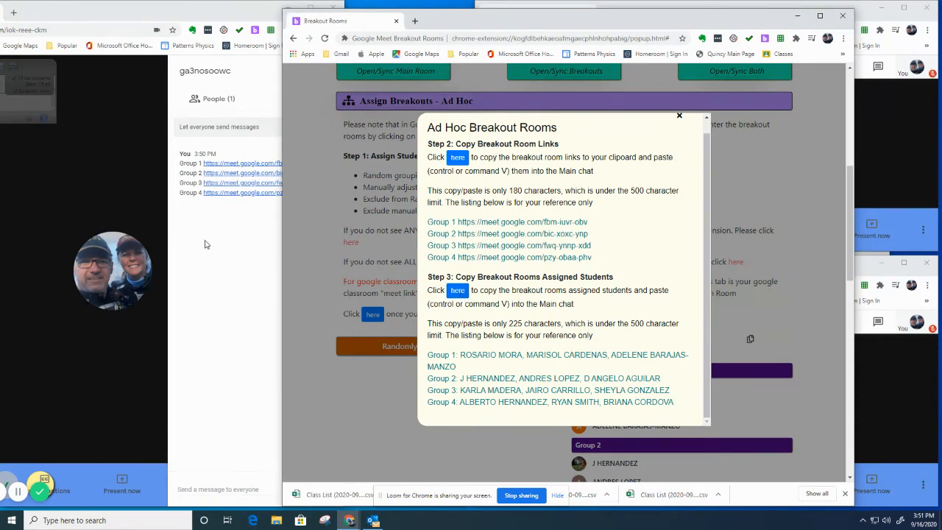
{"action": "left_click", "coordinate": [235, 487]}
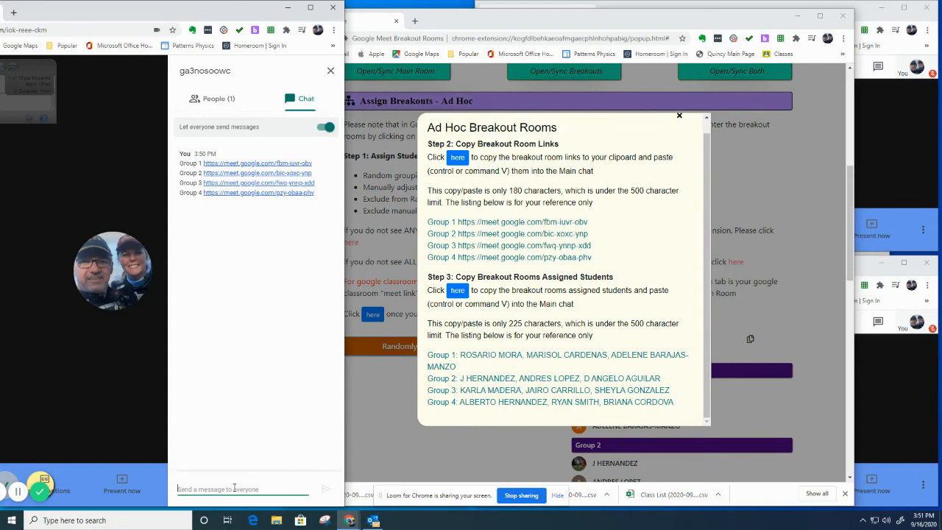
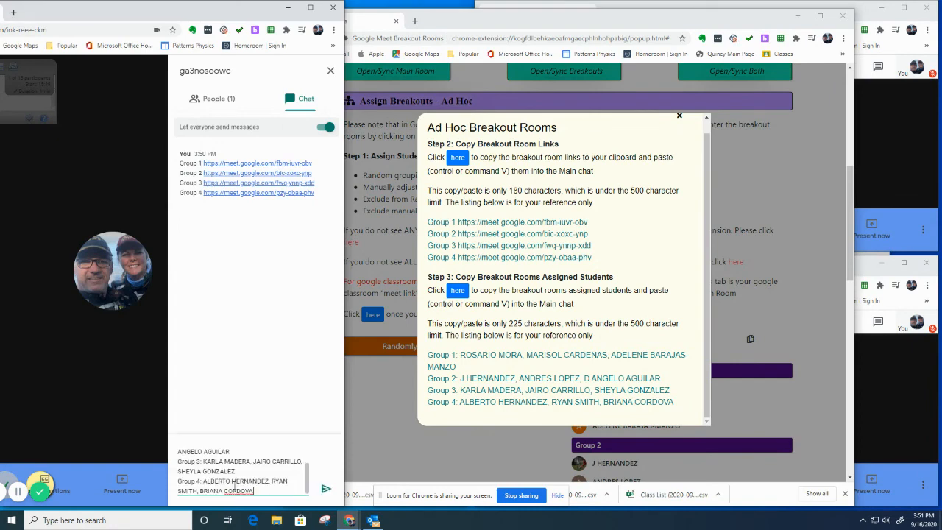
{"action": "left_click", "coordinate": [324, 489]}
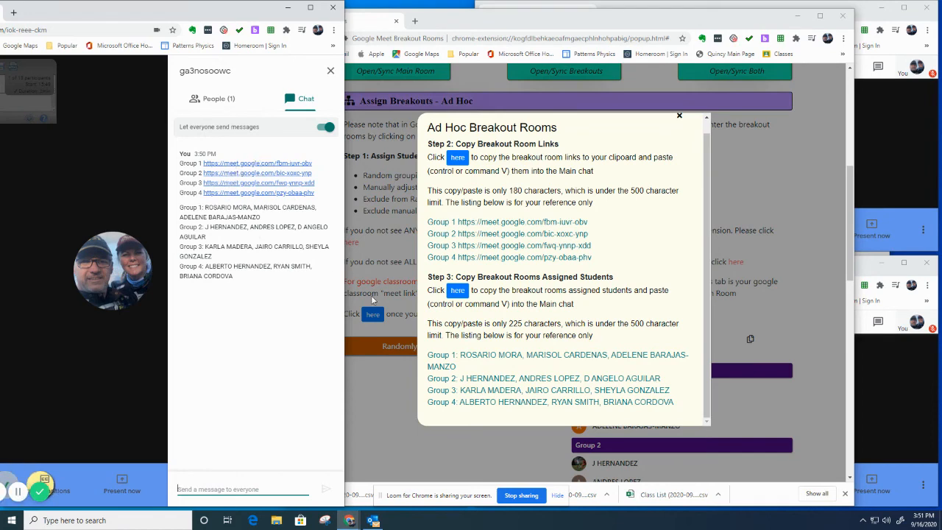
{"action": "left_click", "coordinate": [680, 116]}
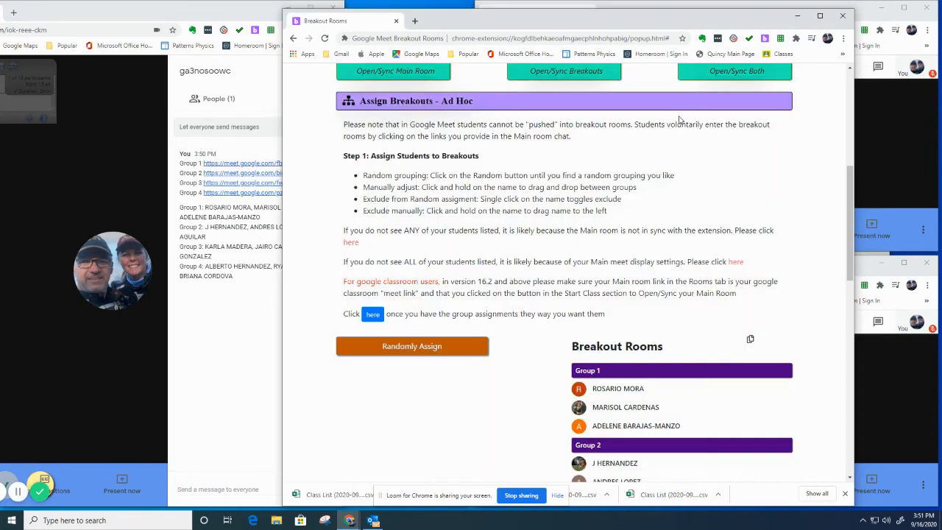
Step: Turn on Group 1's microphone while stepping through Groups 1–4 back to Main
{"action": "scroll", "coordinate": [672, 312], "scroll_direction": "up", "scroll_amount": 5}
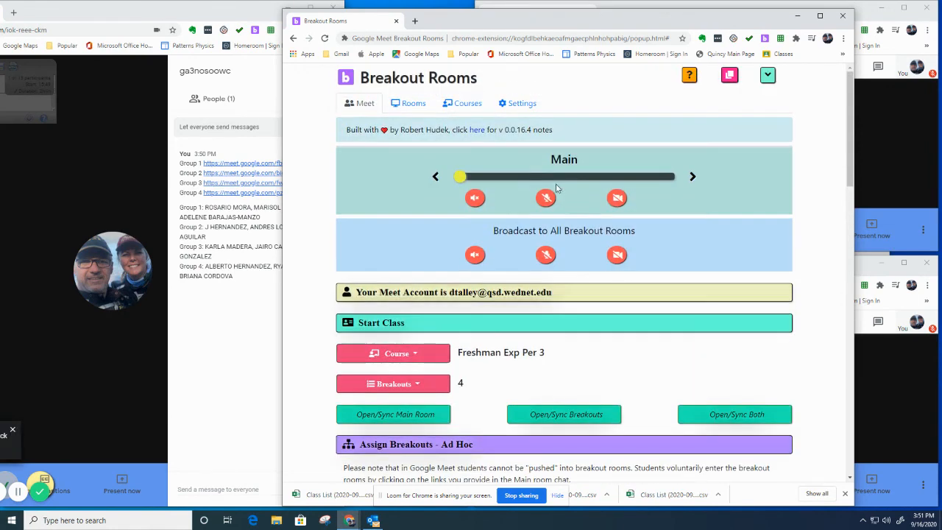
{"action": "left_click", "coordinate": [692, 177]}
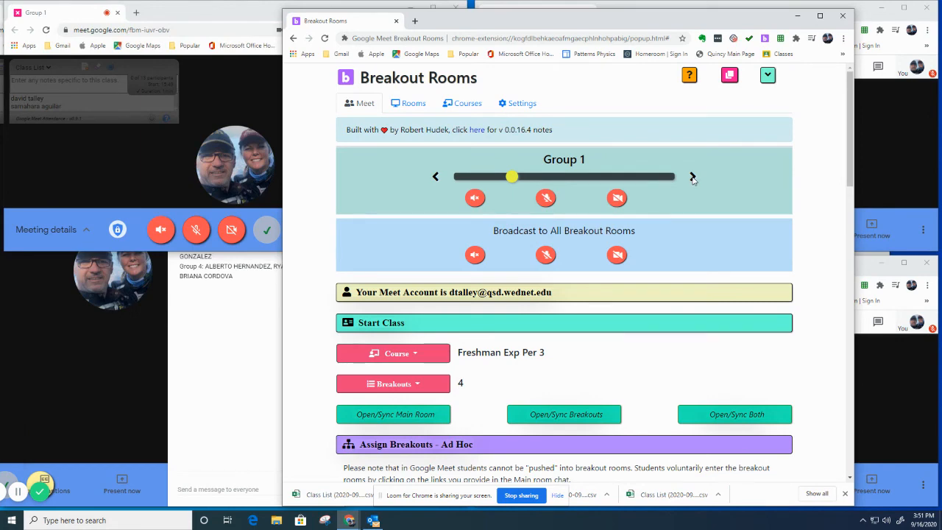
{"action": "left_click", "coordinate": [550, 201]}
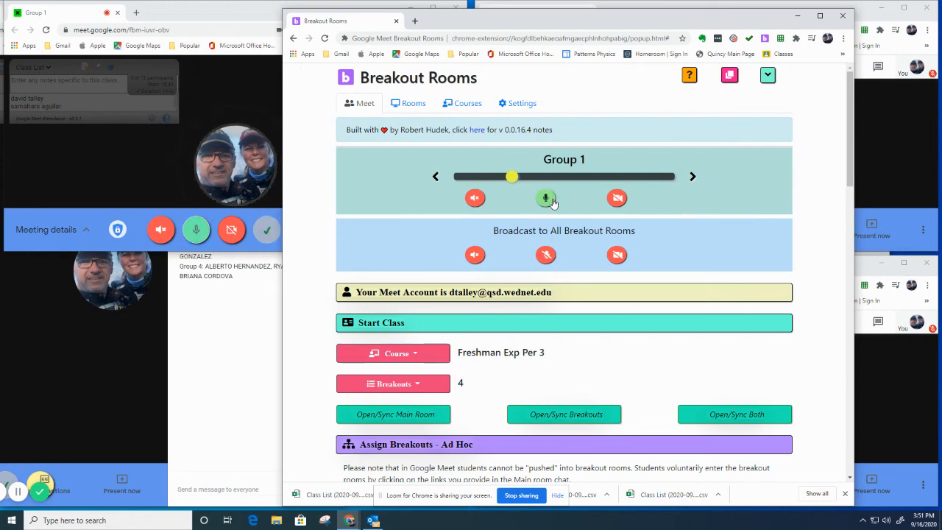
{"action": "left_click", "coordinate": [692, 178]}
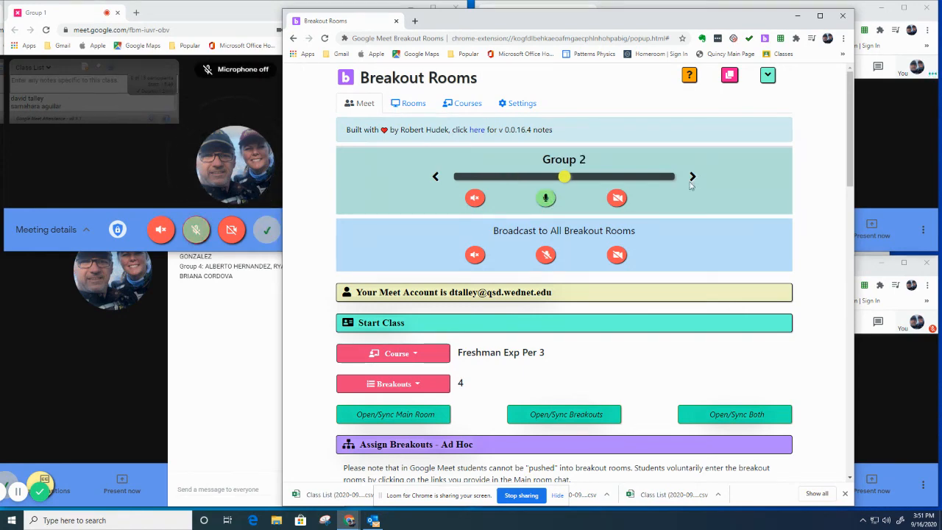
{"action": "left_click", "coordinate": [693, 178]}
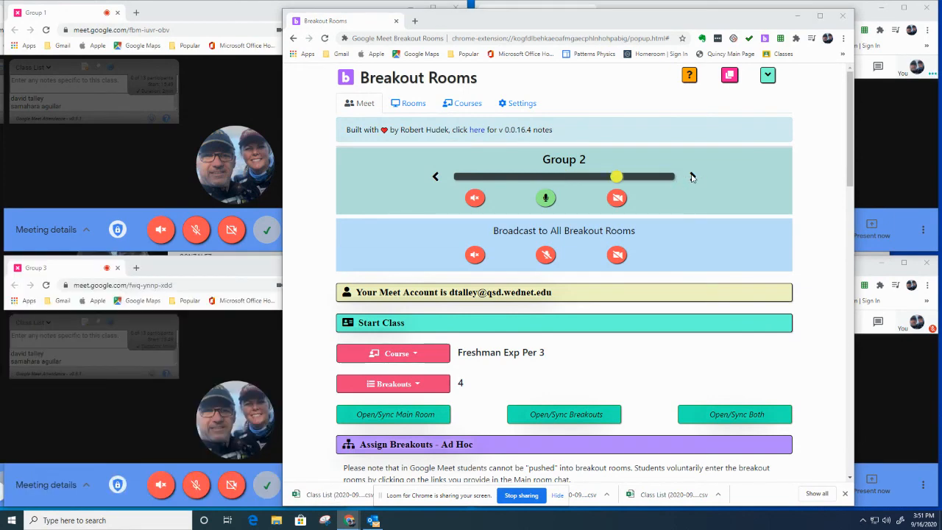
{"action": "left_click", "coordinate": [692, 178]}
{"action": "left_click", "coordinate": [692, 177]}
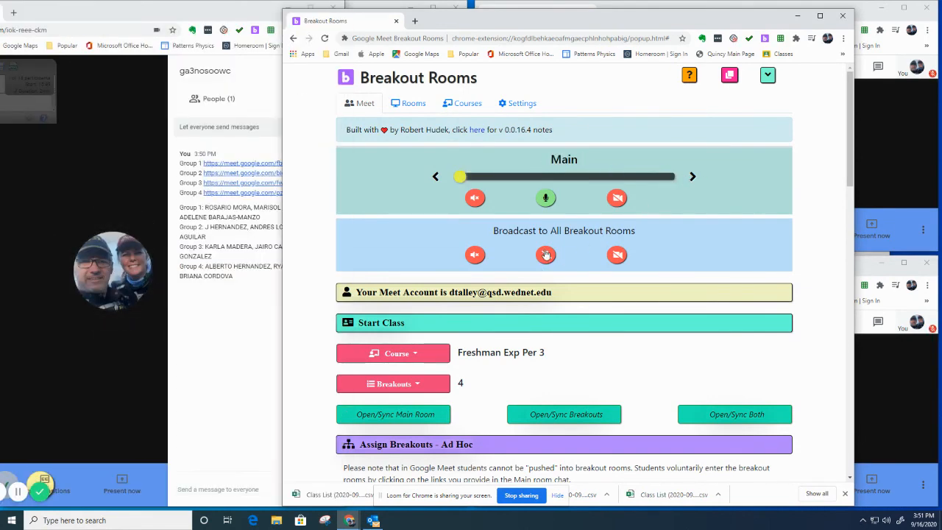
Step: Mute Main's microphone and switch on the Broadcast to All microphone button
{"action": "left_click", "coordinate": [546, 199]}
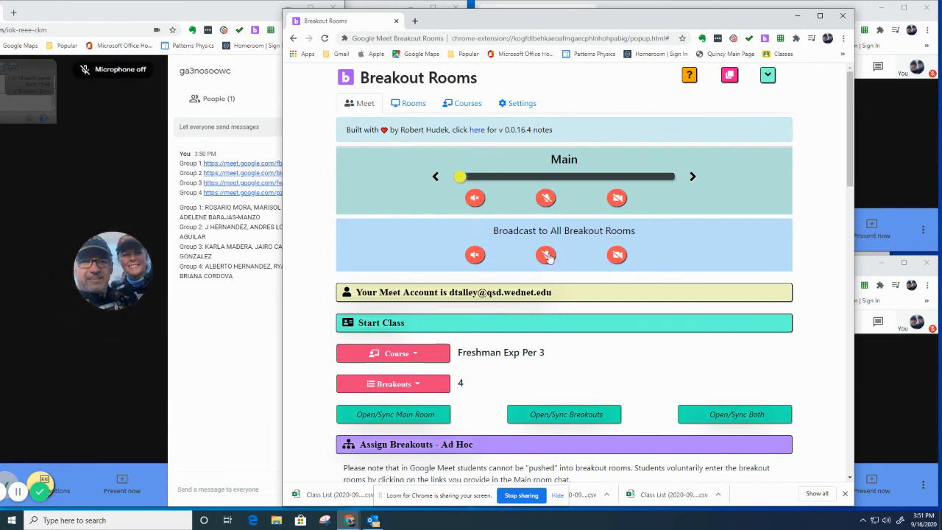
{"action": "left_click", "coordinate": [546, 256]}
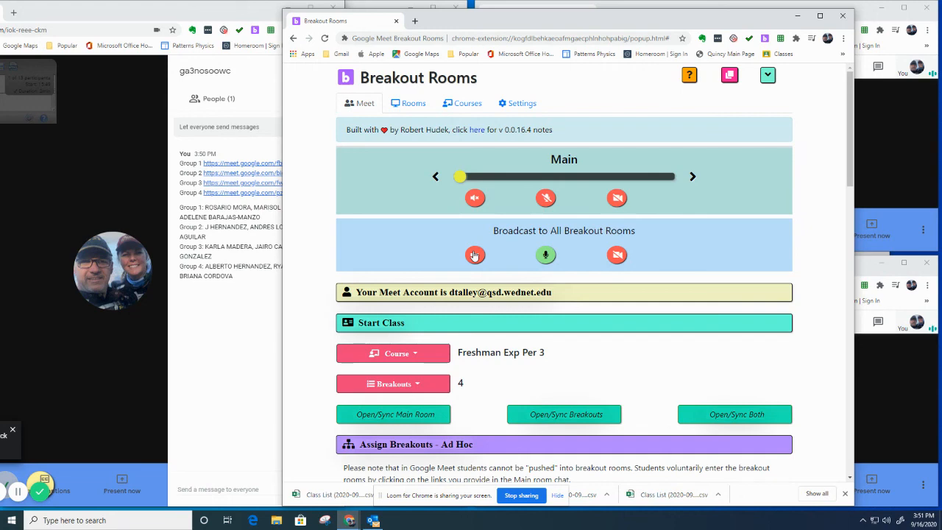
{"action": "scroll", "coordinate": [675, 272], "scroll_direction": "down", "scroll_amount": 3}
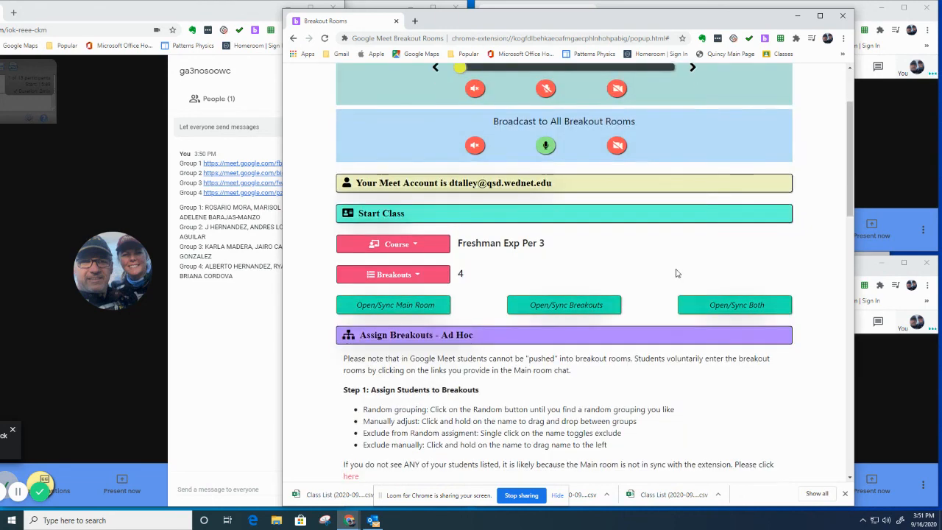
{"action": "scroll", "coordinate": [676, 271], "scroll_direction": "up", "scroll_amount": 3}
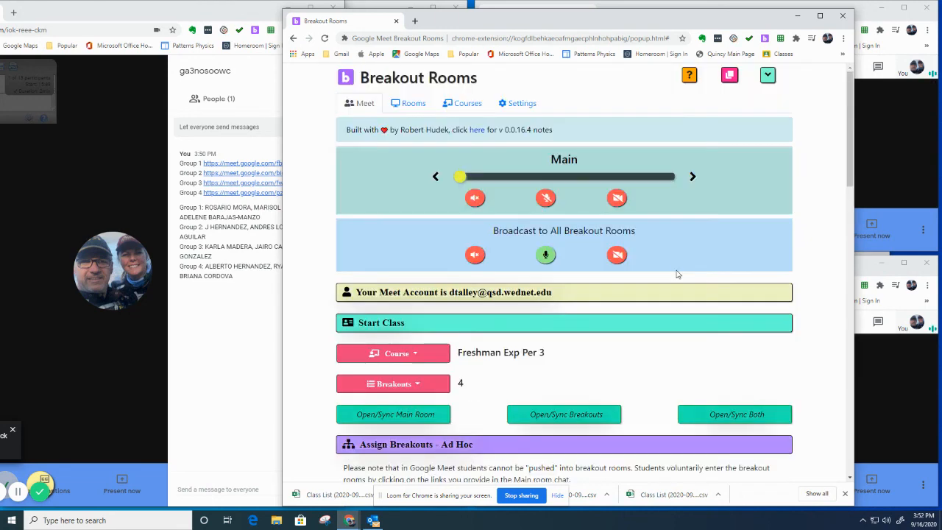